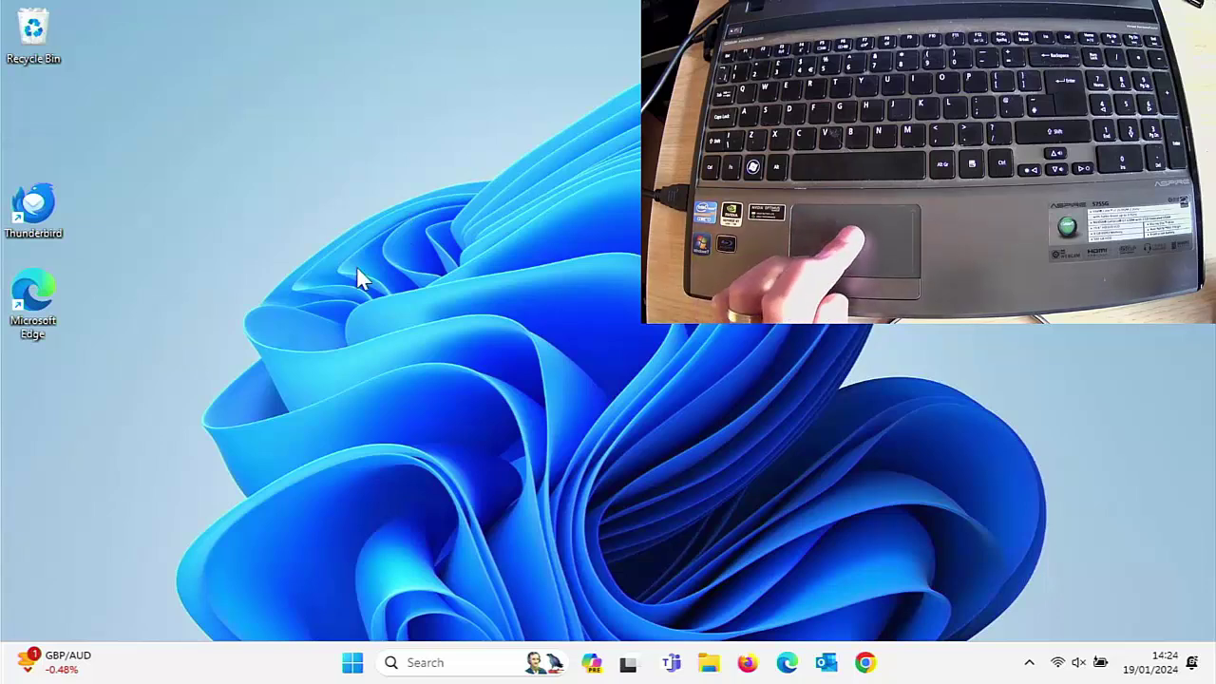
Open the Start menu's All apps list and scroll down to the P entries.
{"action": "left_click", "coordinate": [352, 664]}
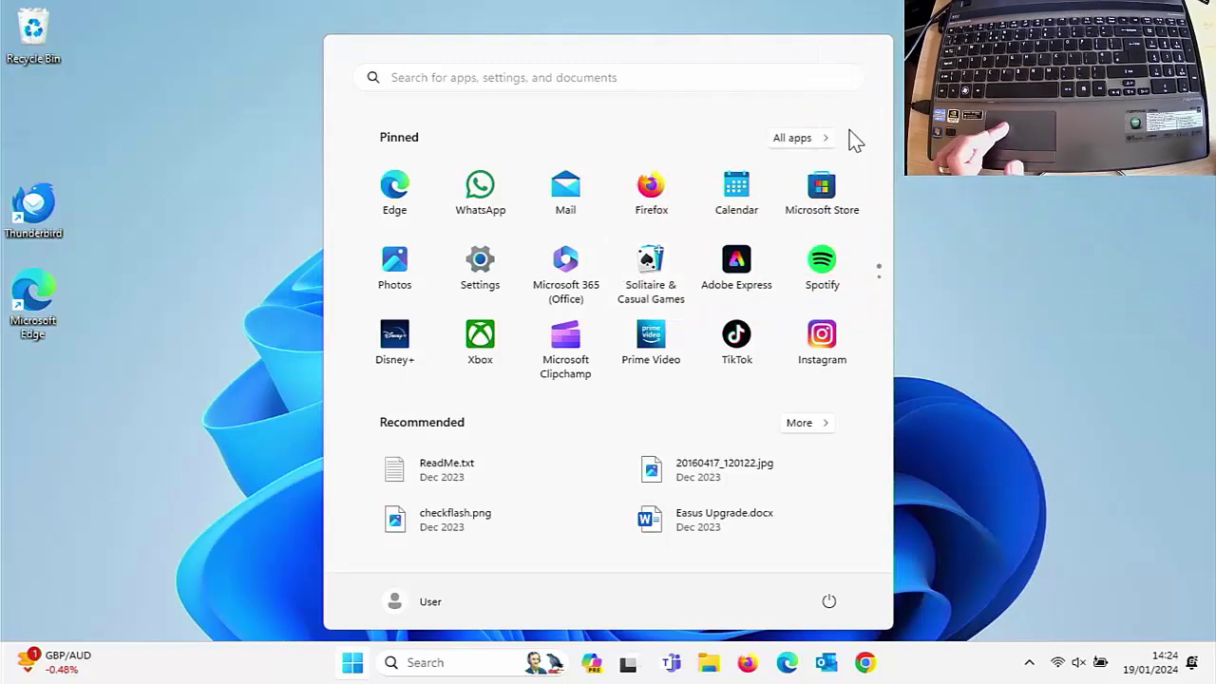
{"action": "left_click", "coordinate": [796, 138]}
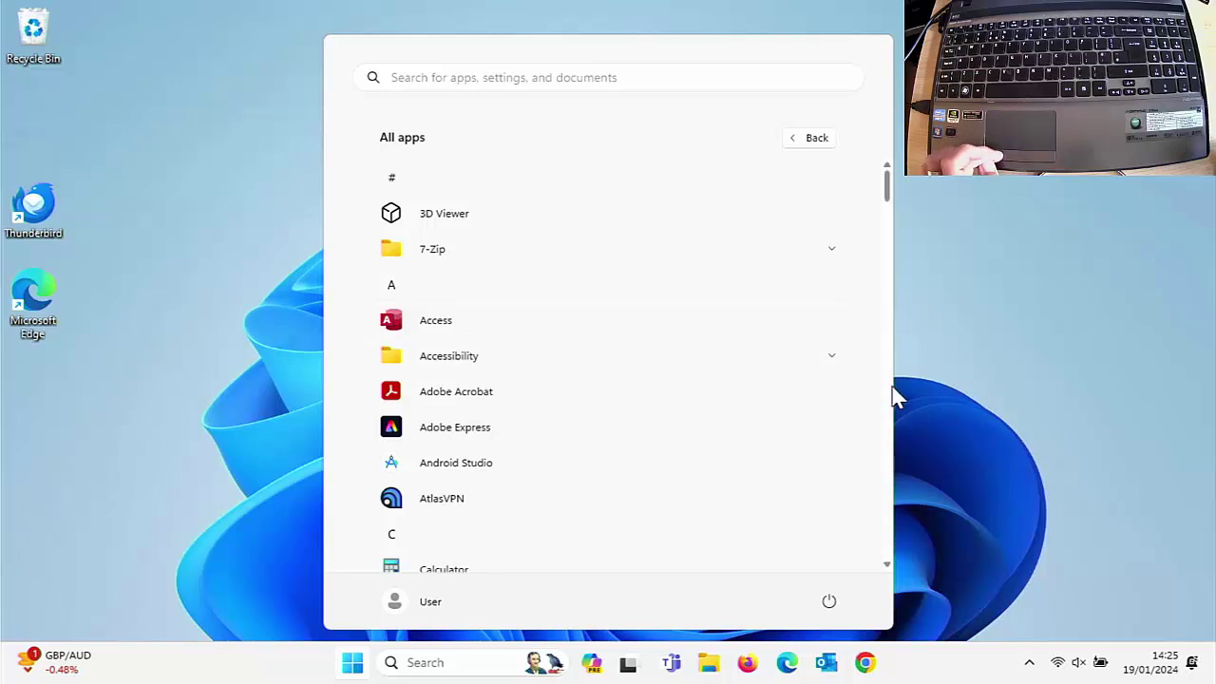
{"action": "scroll", "coordinate": [886, 397], "scroll_direction": "down", "scroll_amount": 5}
{"action": "scroll", "coordinate": [897, 397], "scroll_direction": "down", "scroll_amount": 15}
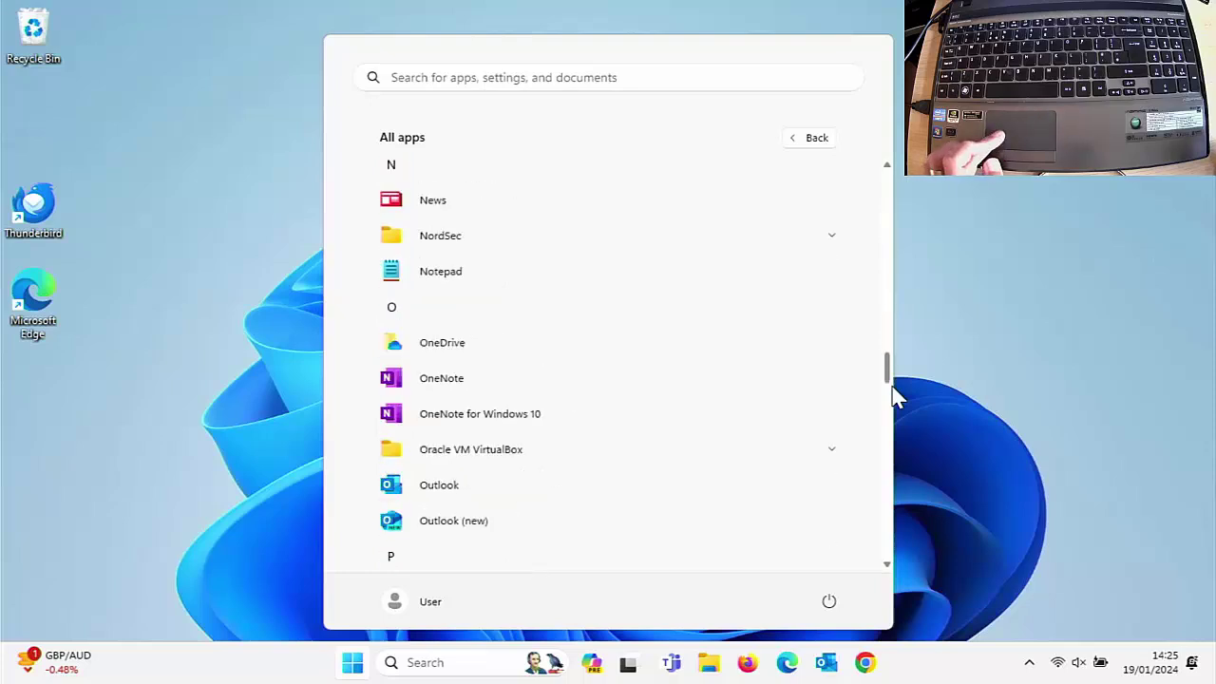
{"action": "scroll", "coordinate": [886, 427], "scroll_direction": "down", "scroll_amount": 5}
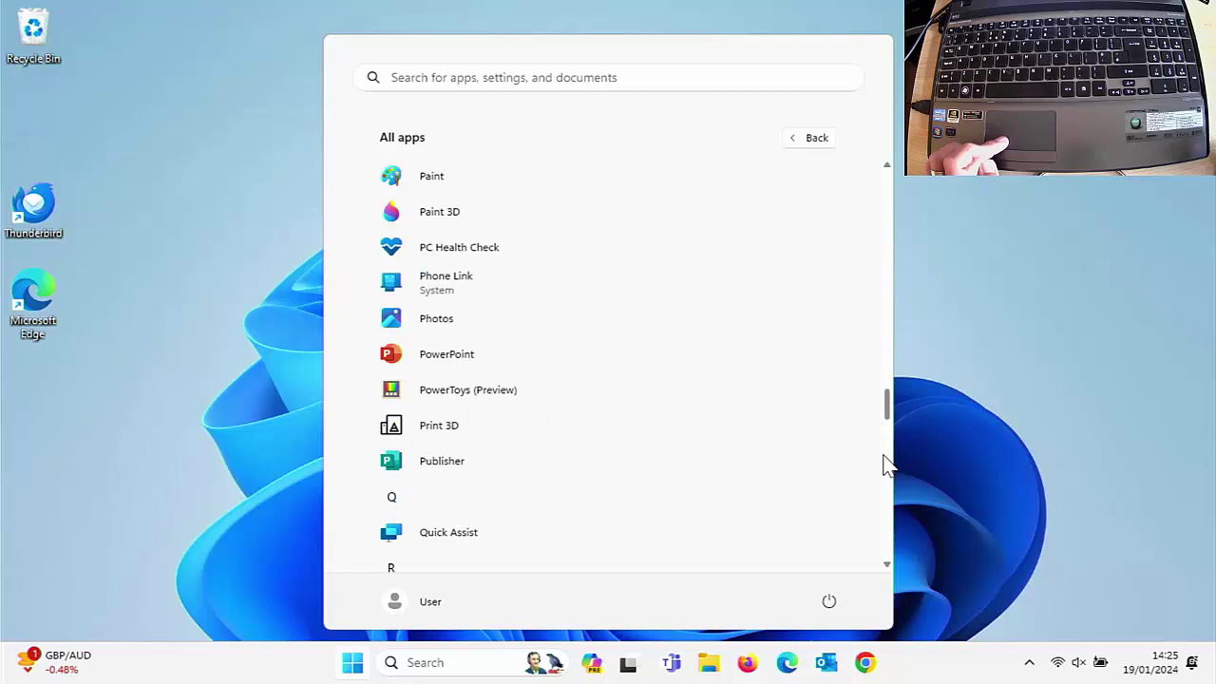
{"action": "scroll", "coordinate": [887, 466], "scroll_direction": "down", "scroll_amount": 5}
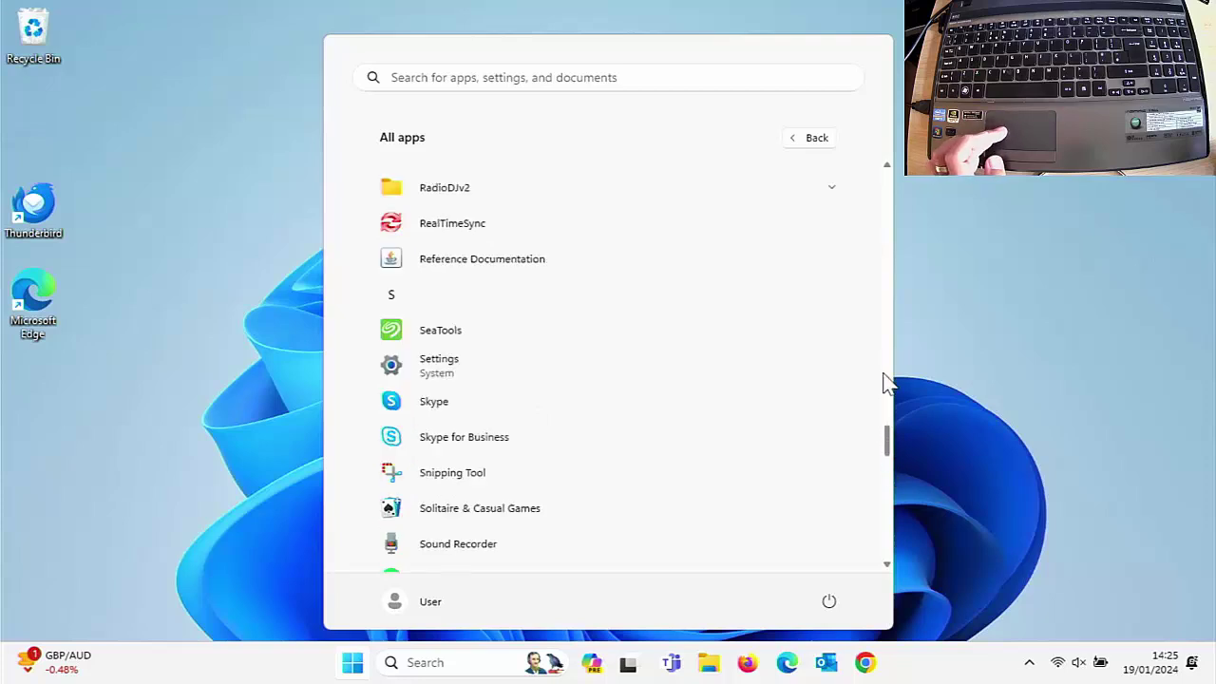
{"action": "scroll", "coordinate": [891, 354], "scroll_direction": "up", "scroll_amount": 5}
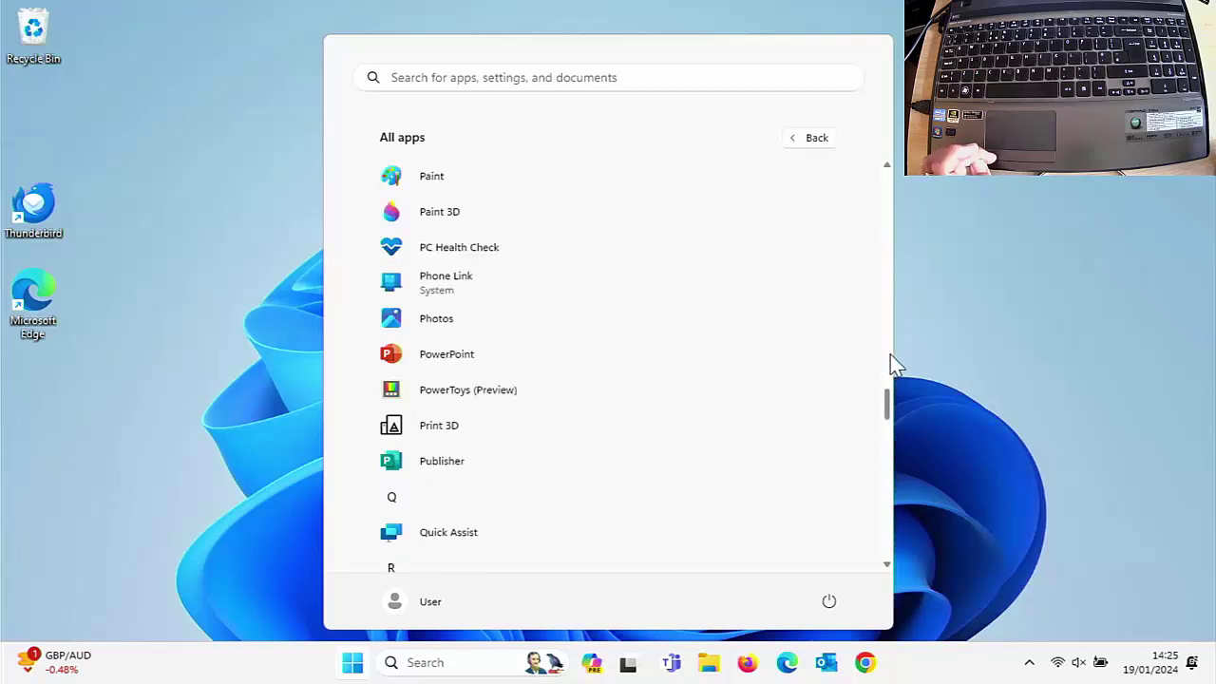
Launch PowerPoint from the All apps list, then close it with Alt+F4.
{"action": "left_click", "coordinate": [567, 350]}
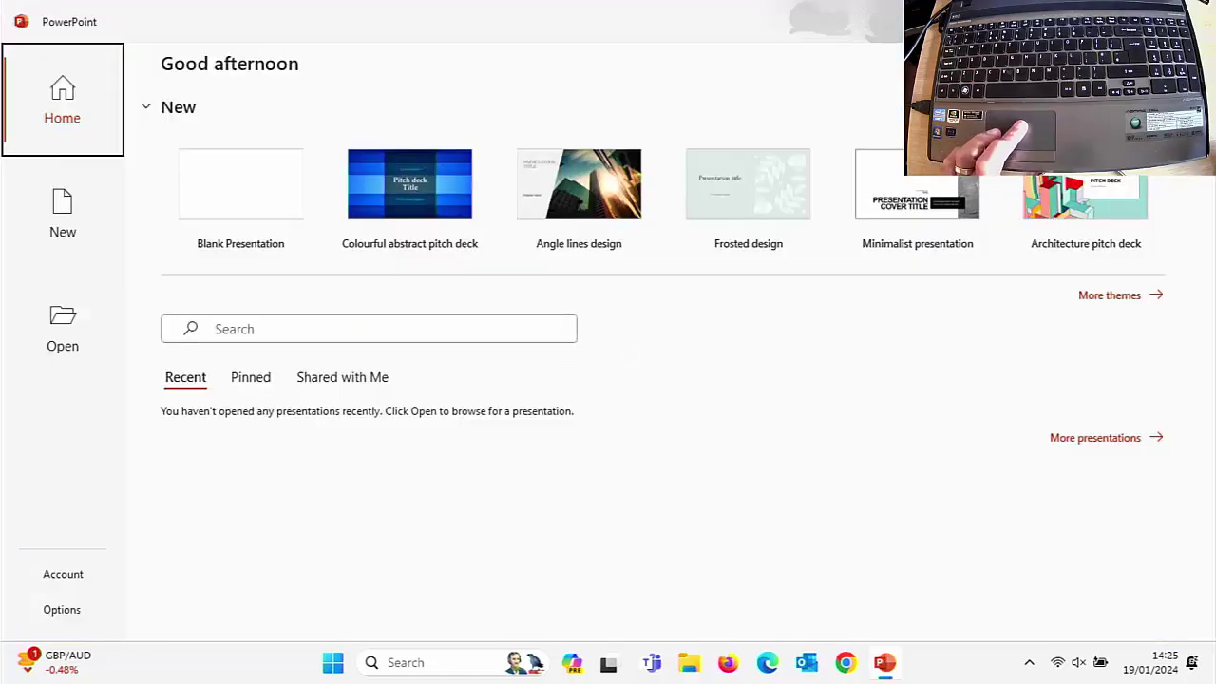
{"action": "key", "text": "alt+F4"}
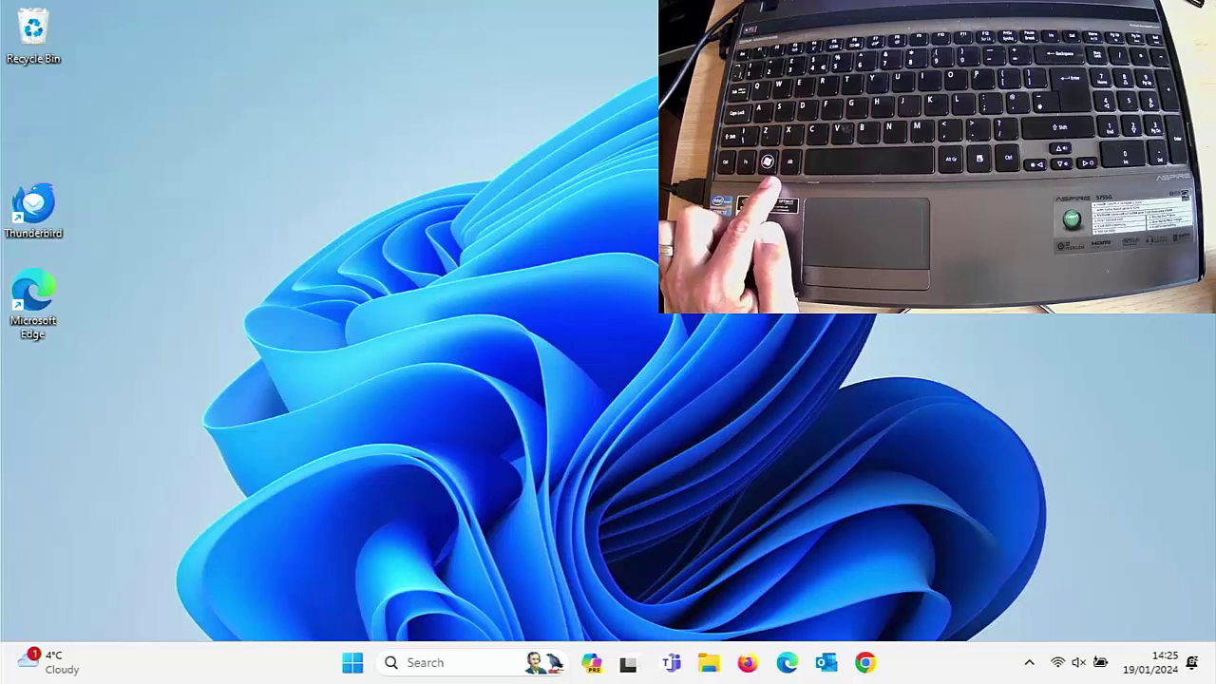
Search the Start menu for 'powe' and launch PowerPoint.
{"action": "key", "text": "super"}
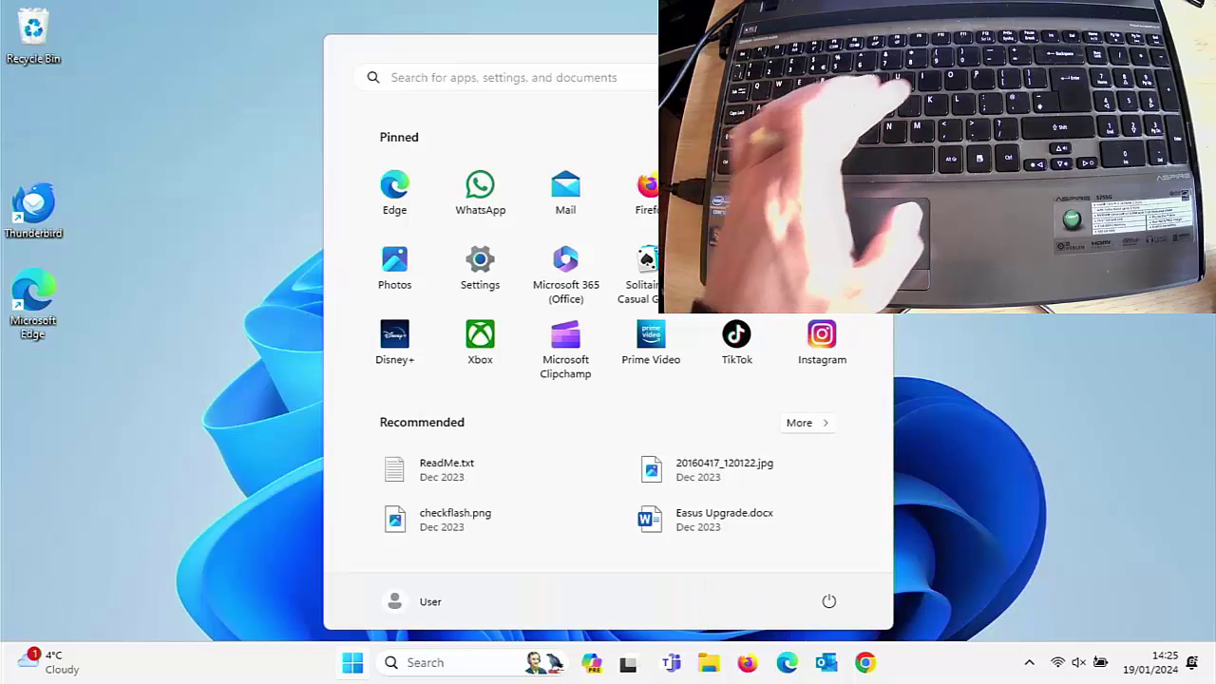
{"action": "type", "text": "powe"}
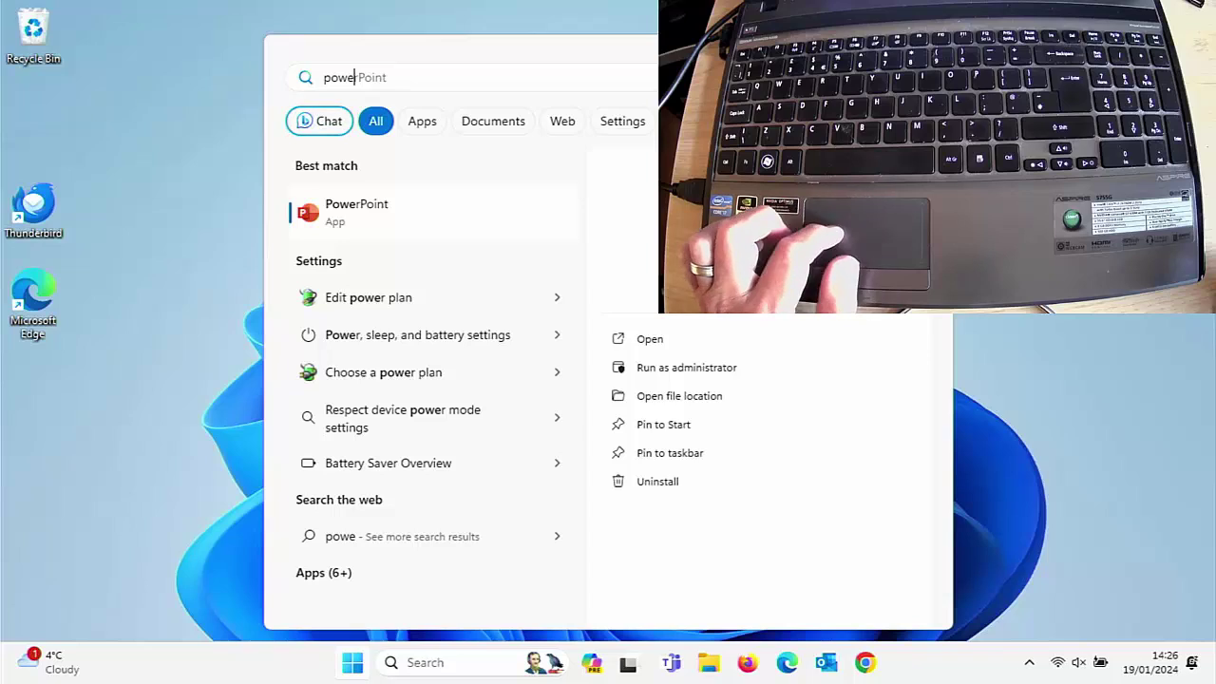
{"action": "left_click", "coordinate": [385, 219]}
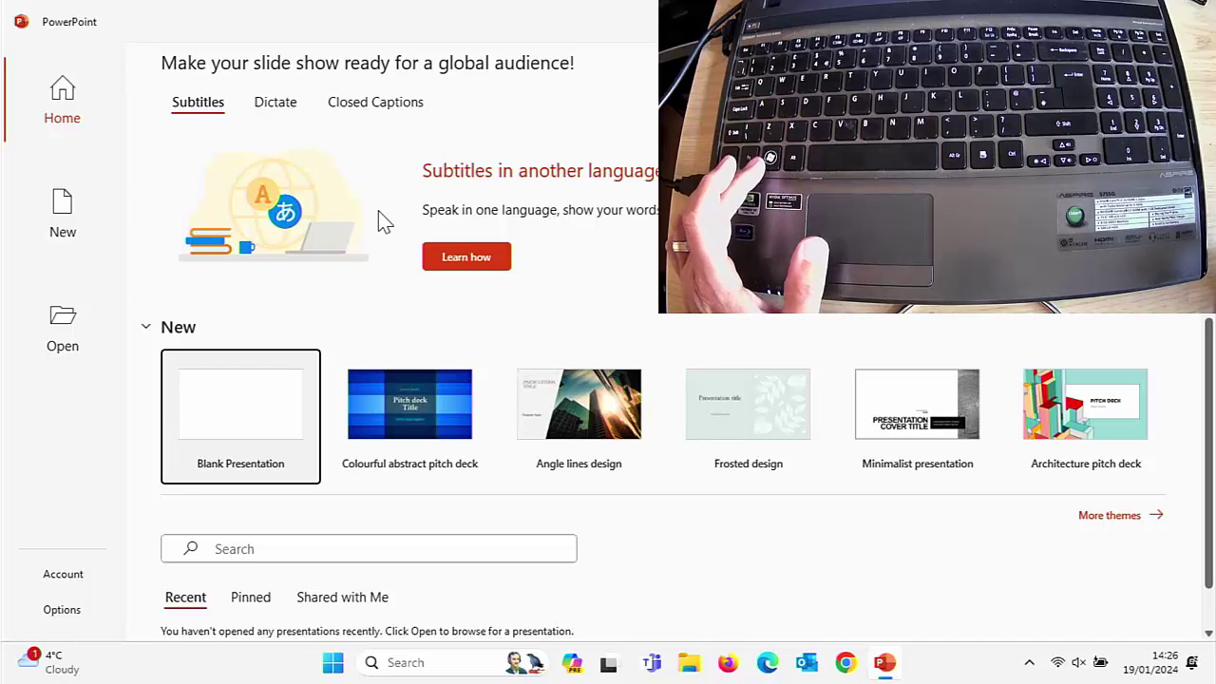
Search the Start menu for 'word' and launch Microsoft Word.
{"action": "key", "text": "super"}
{"action": "type", "text": "word"}
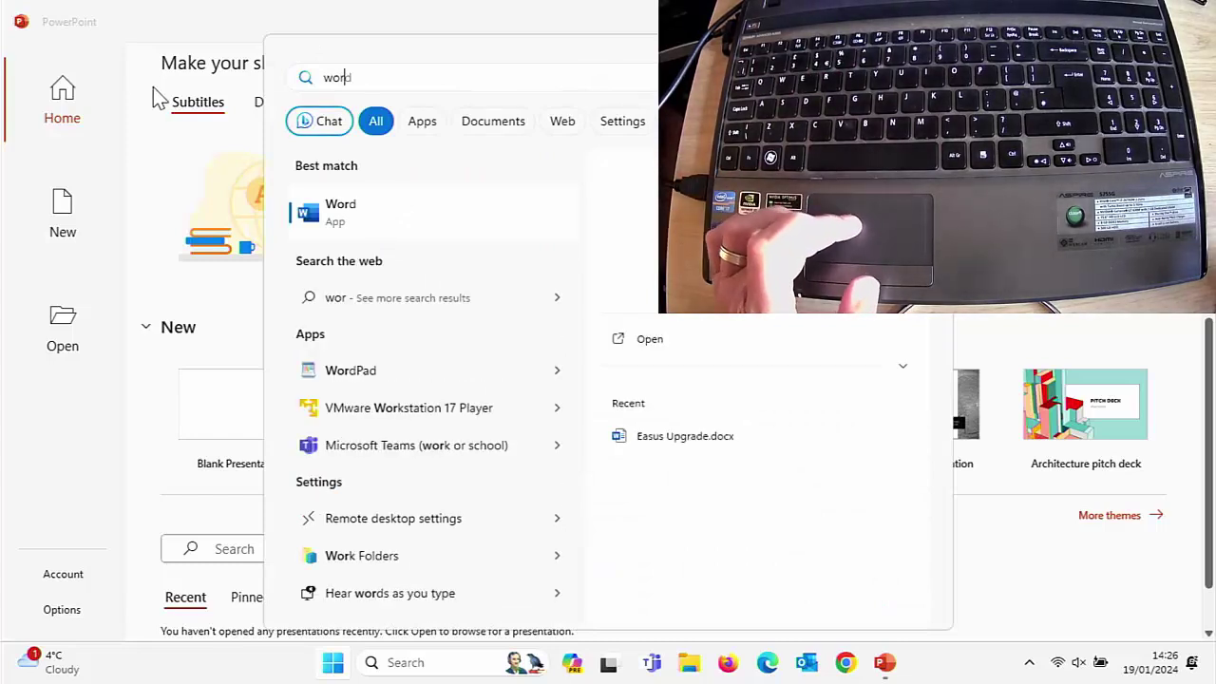
{"action": "left_click", "coordinate": [331, 214]}
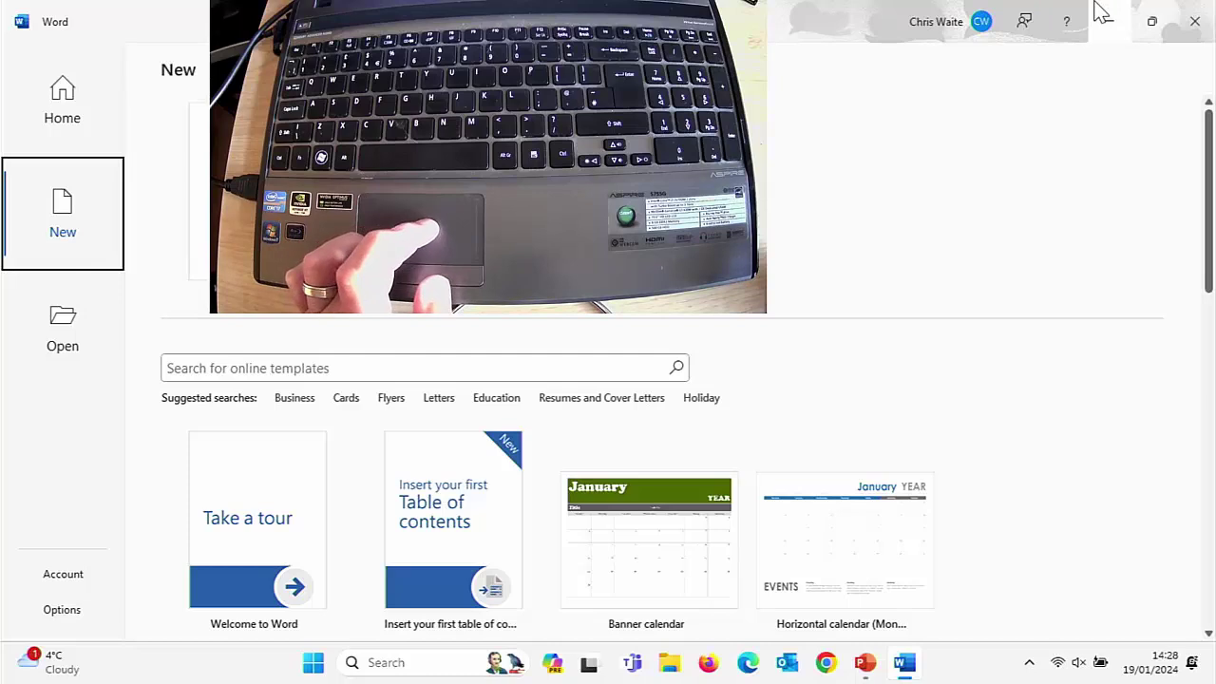
Close Word, then switch to PowerPoint and close it with Alt+F4.
{"action": "left_click", "coordinate": [1195, 36]}
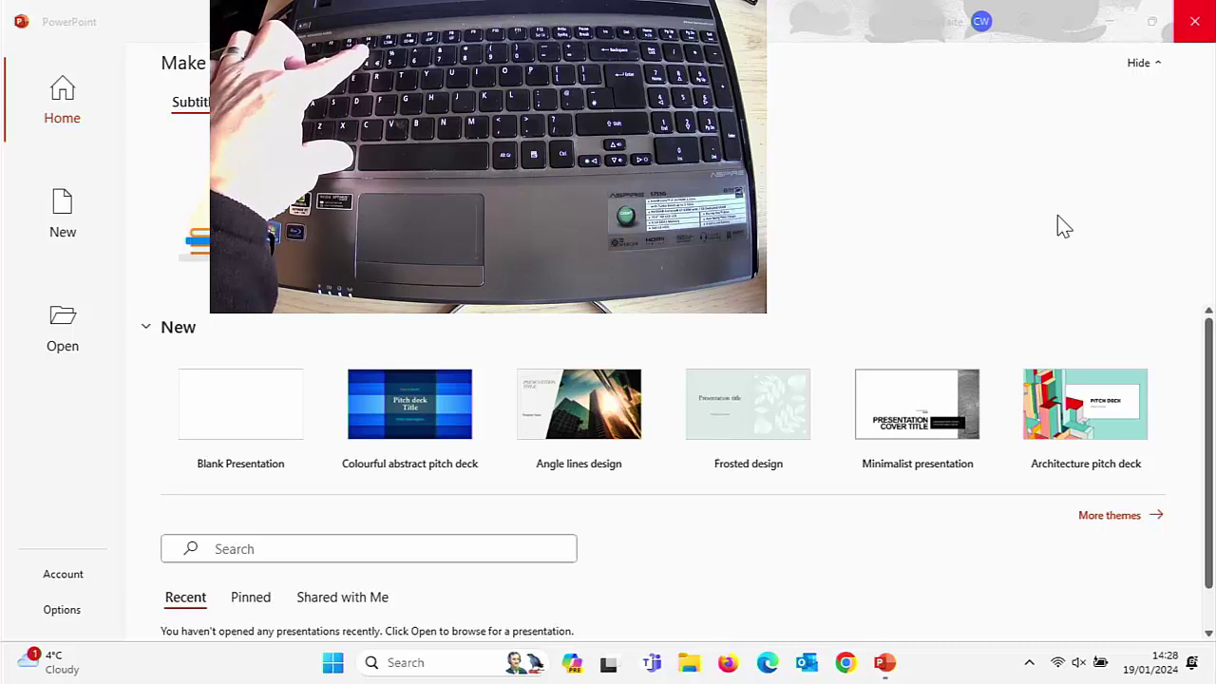
{"action": "key", "text": "alt+Tab"}
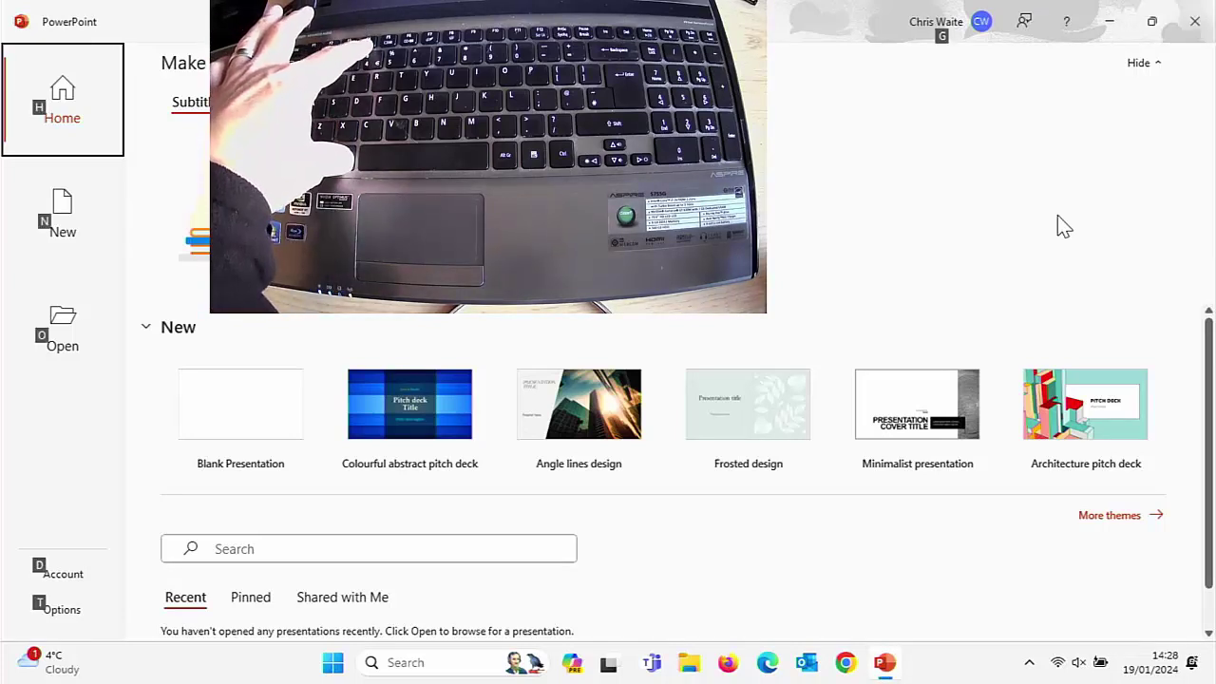
{"action": "key", "text": "alt+F4"}
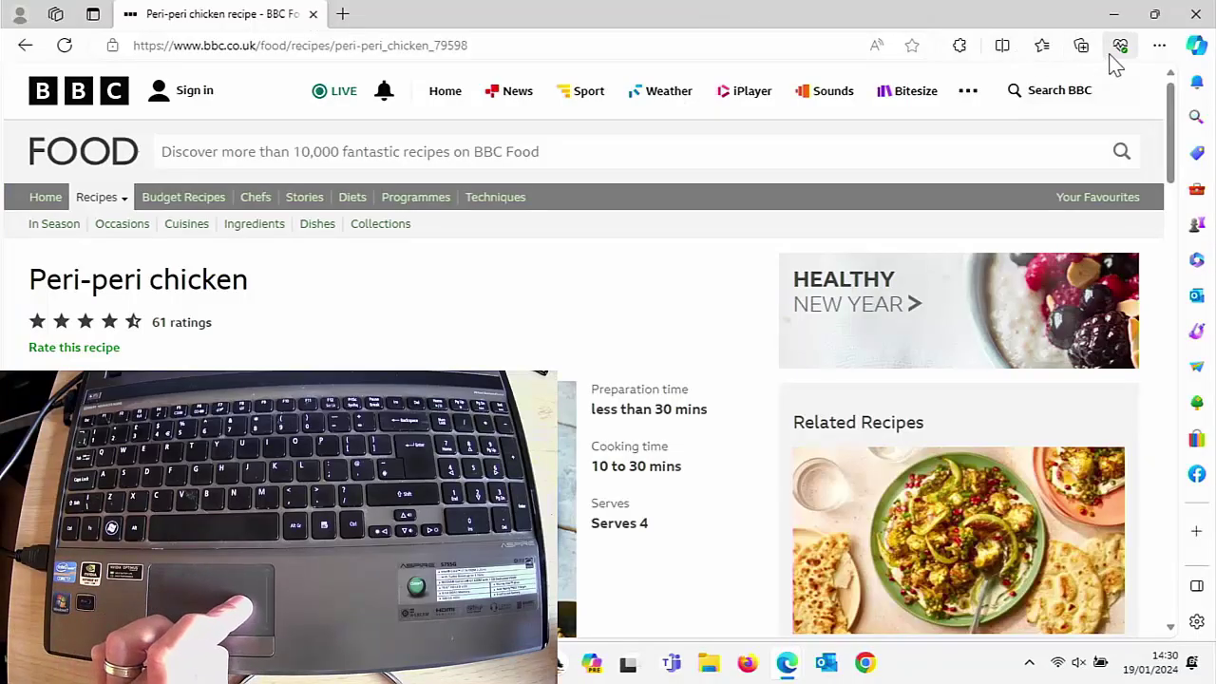
{"action": "left_click", "coordinate": [1159, 46]}
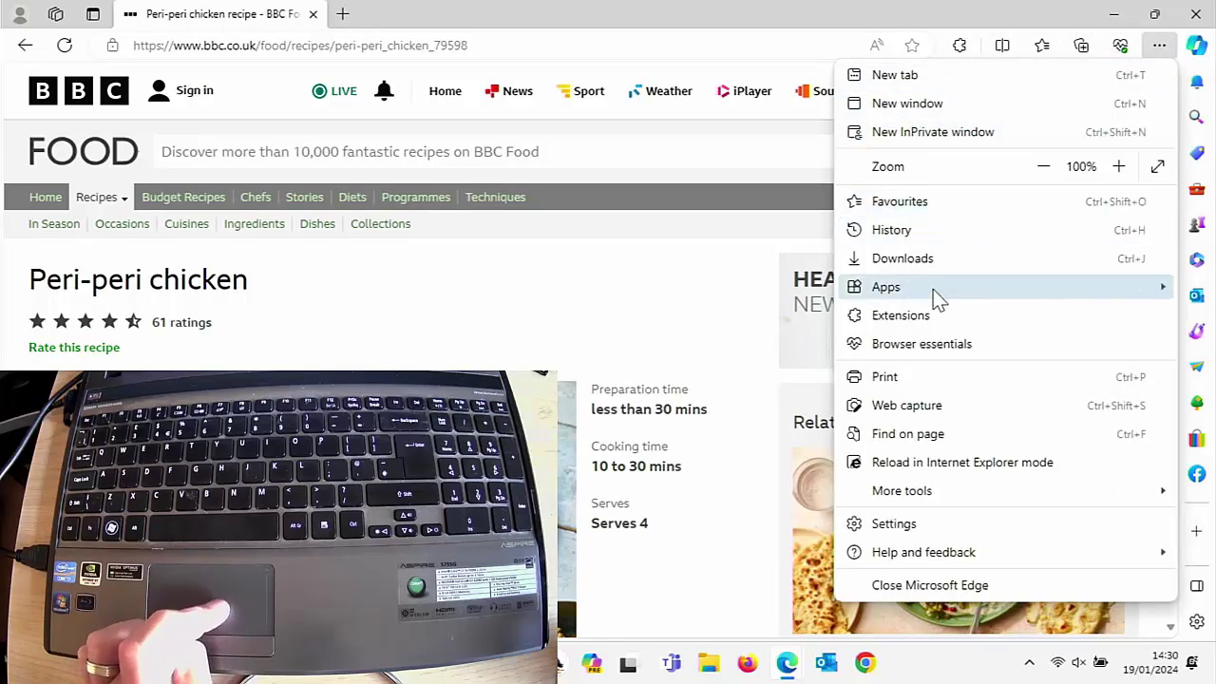
{"action": "left_click", "coordinate": [922, 390]}
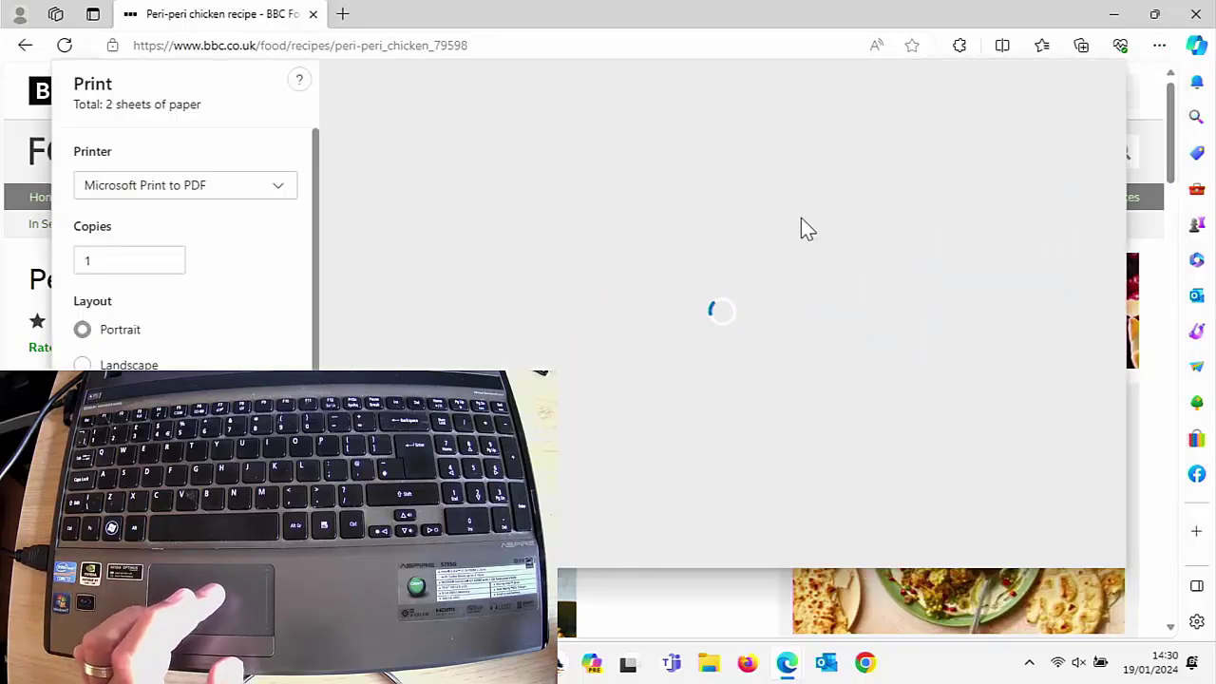
{"action": "key", "text": "Escape"}
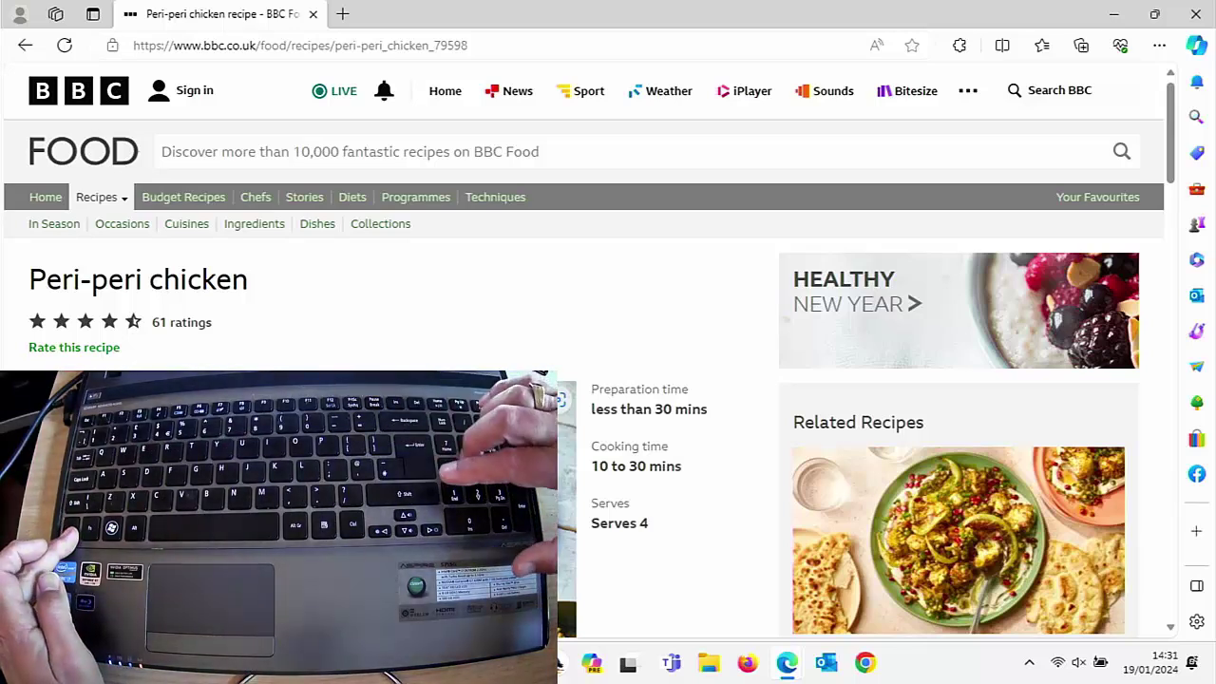
{"action": "key", "text": "ctrl+p"}
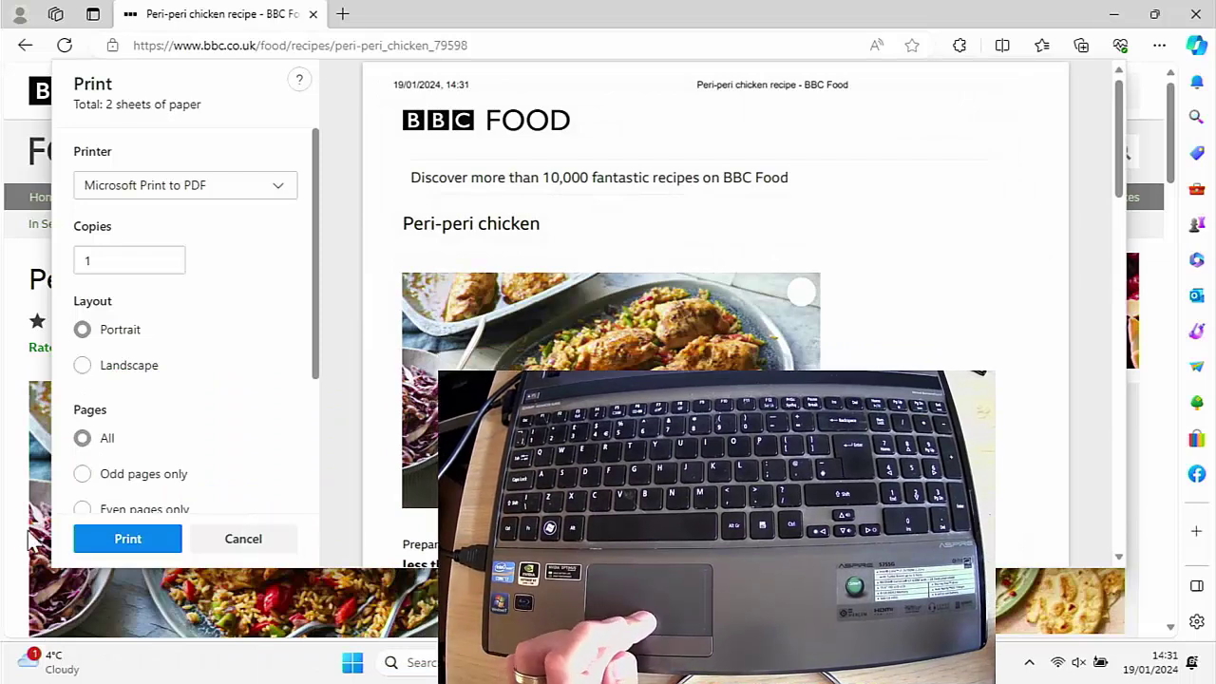
{"action": "left_click", "coordinate": [254, 537]}
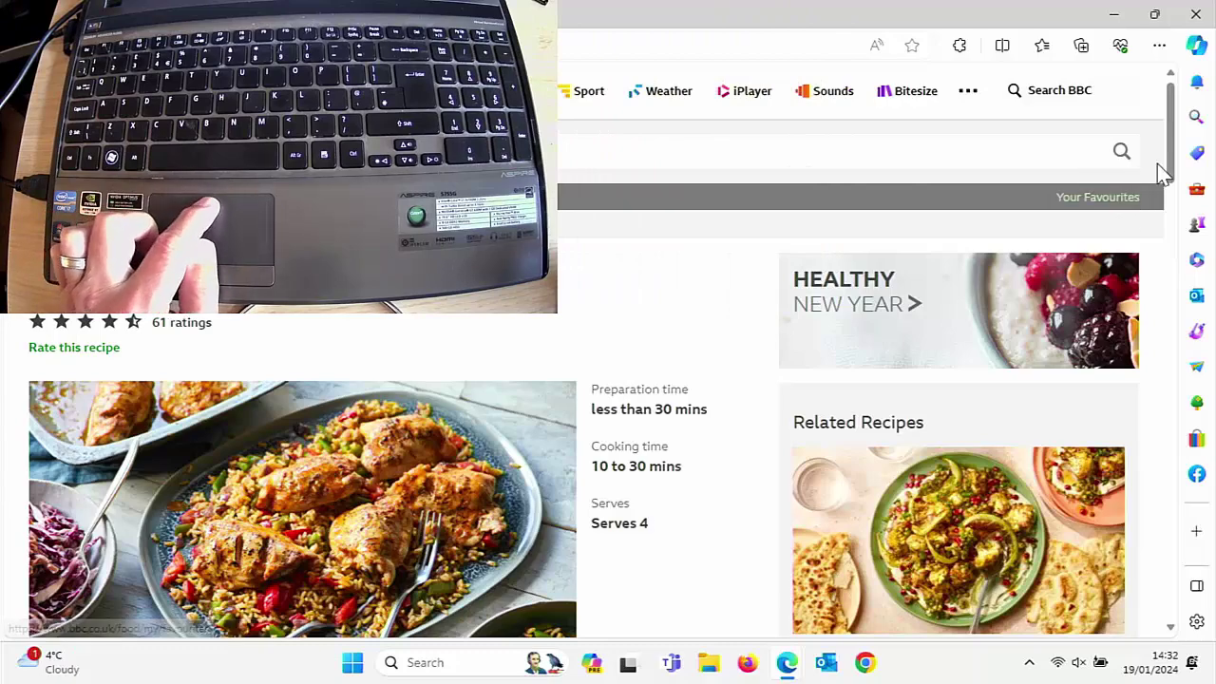
{"action": "mouse_move", "coordinate": [1178, 169]}
{"action": "left_mouse_down"}
{"action": "mouse_move", "coordinate": [1150, 276]}
{"action": "mouse_move", "coordinate": [1179, 186]}
{"action": "left_mouse_up"}
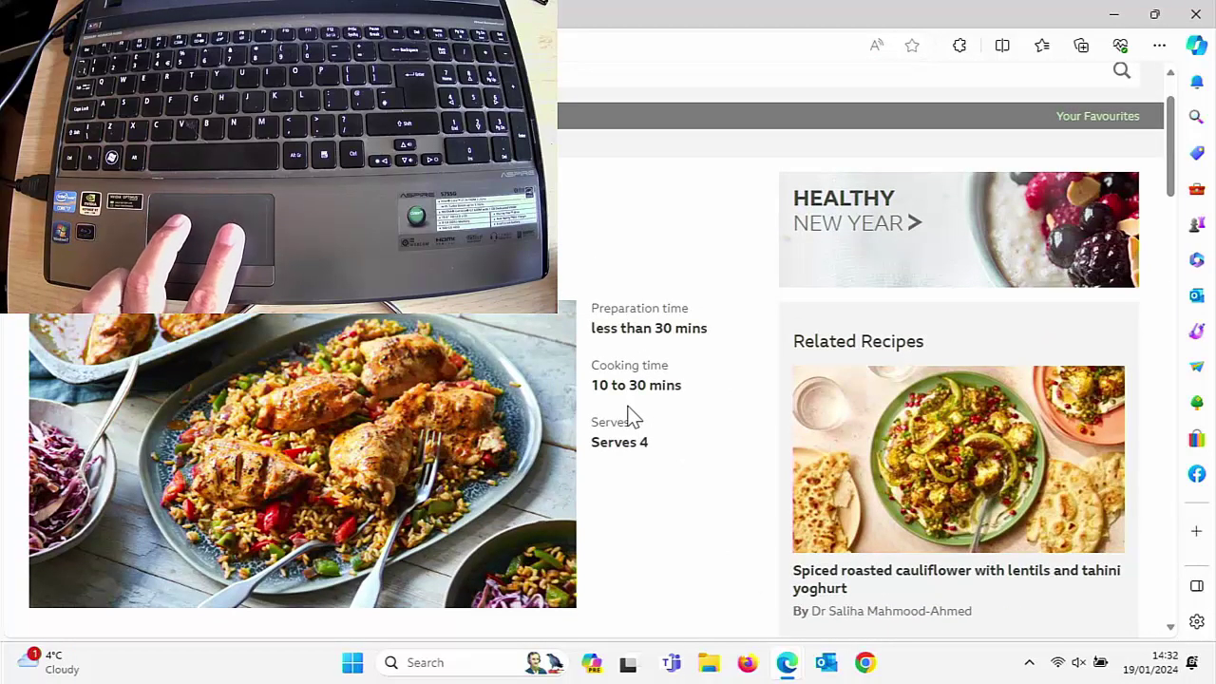
{"action": "scroll", "coordinate": [630, 415], "scroll_direction": "down", "scroll_amount": 10}
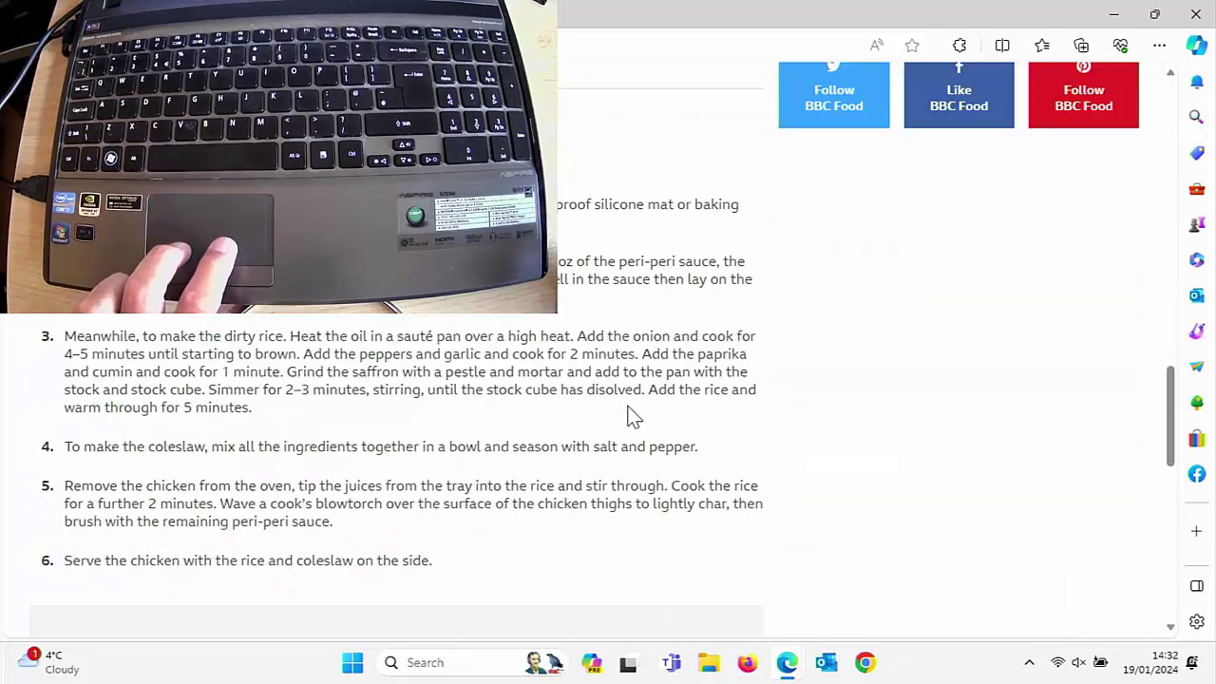
{"action": "scroll", "coordinate": [630, 415], "scroll_direction": "down", "scroll_amount": 15}
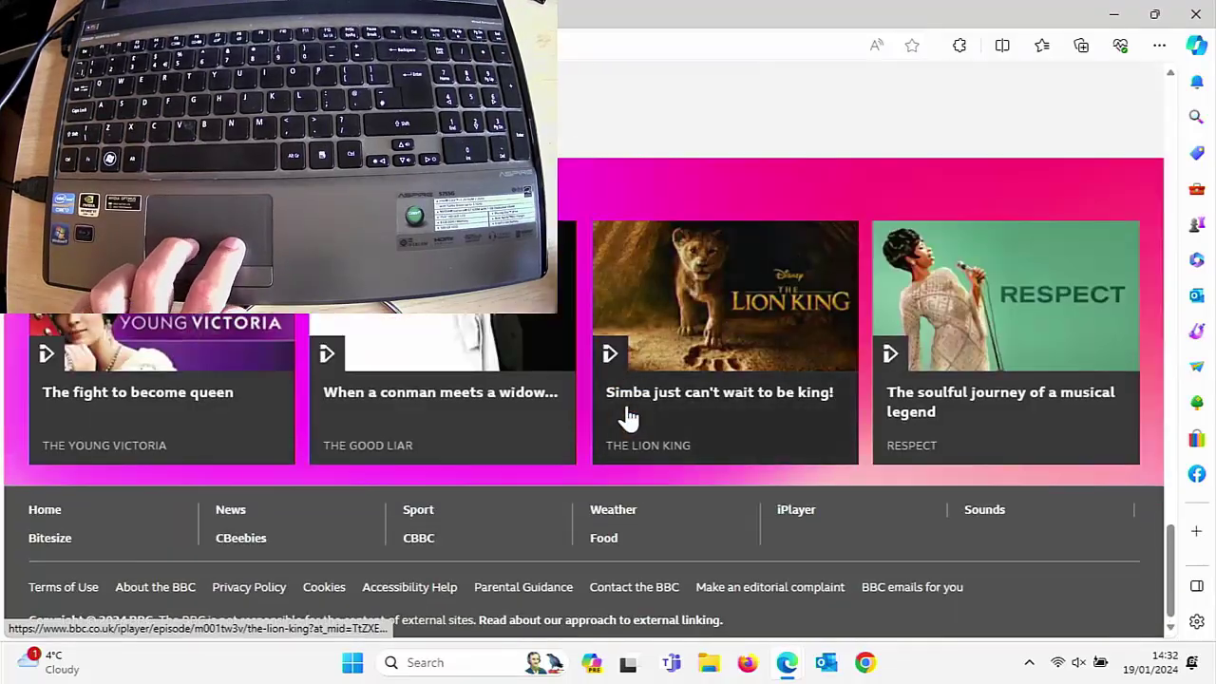
{"action": "scroll", "coordinate": [627, 415], "scroll_direction": "up", "scroll_amount": 10}
{"action": "scroll", "coordinate": [627, 415], "scroll_direction": "up", "scroll_amount": 15}
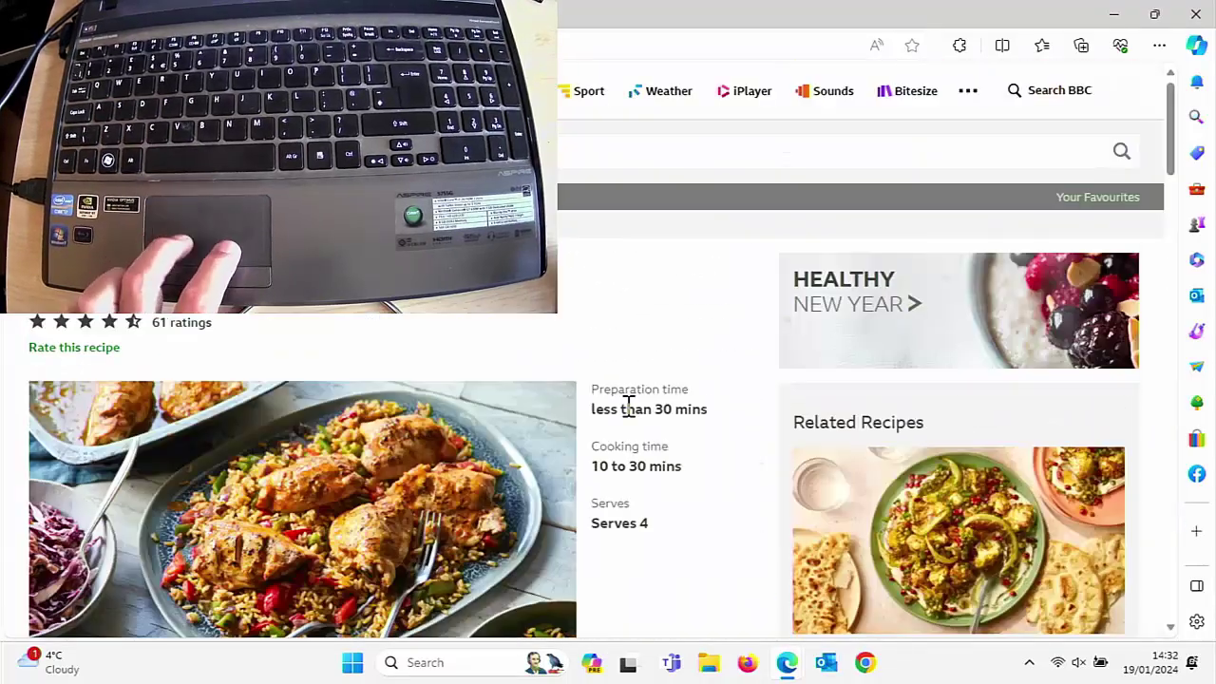
{"action": "scroll", "coordinate": [627, 409], "scroll_direction": "down", "scroll_amount": 10}
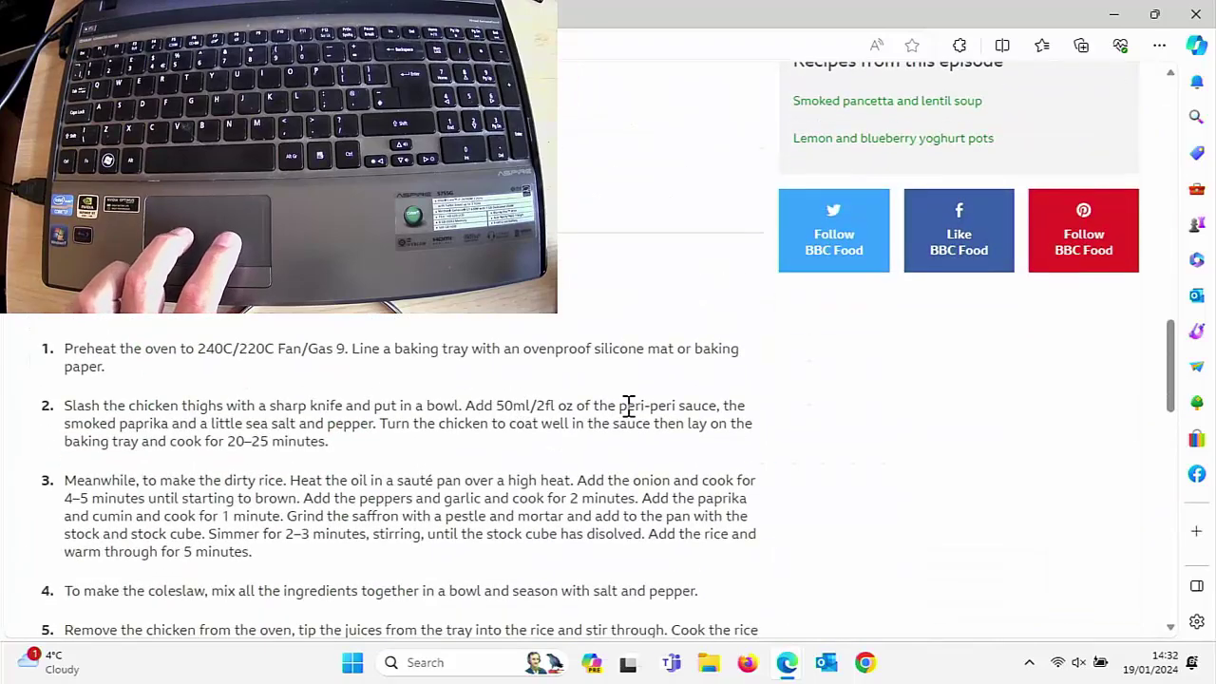
{"action": "scroll", "coordinate": [629, 406], "scroll_direction": "up", "scroll_amount": 8}
{"action": "scroll", "coordinate": [629, 406], "scroll_direction": "down", "scroll_amount": 10}
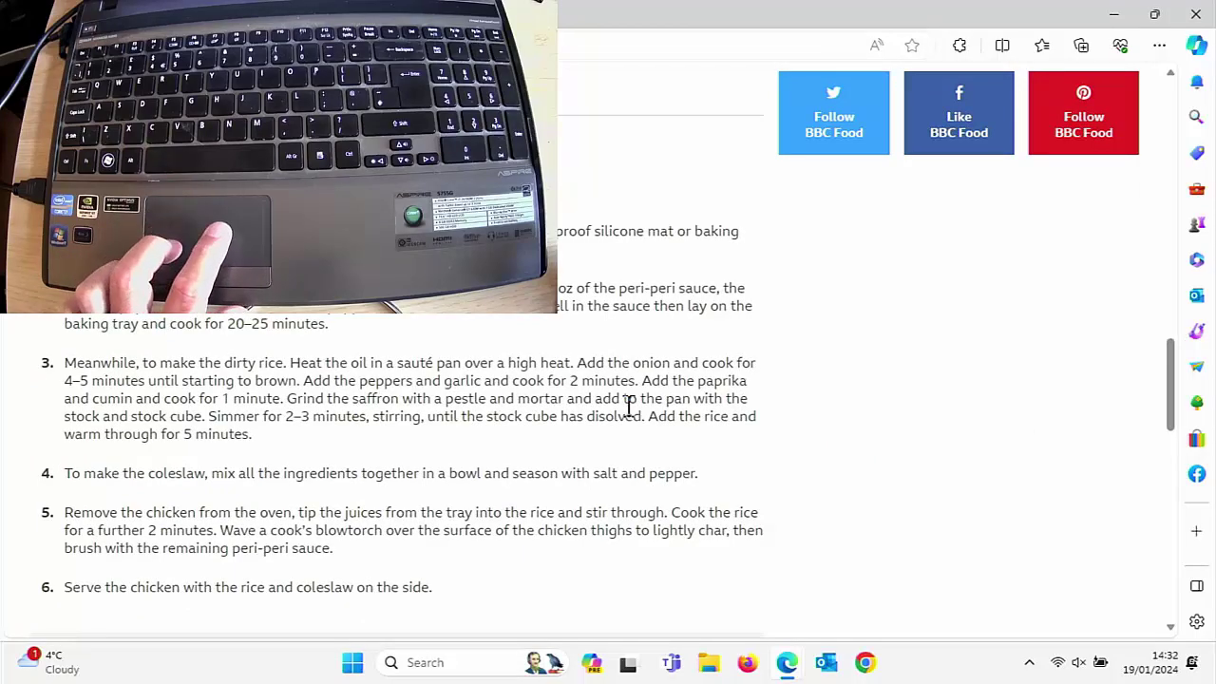
{"action": "scroll", "coordinate": [629, 406], "scroll_direction": "up", "scroll_amount": 15}
{"action": "scroll", "coordinate": [629, 406], "scroll_direction": "down", "scroll_amount": 20}
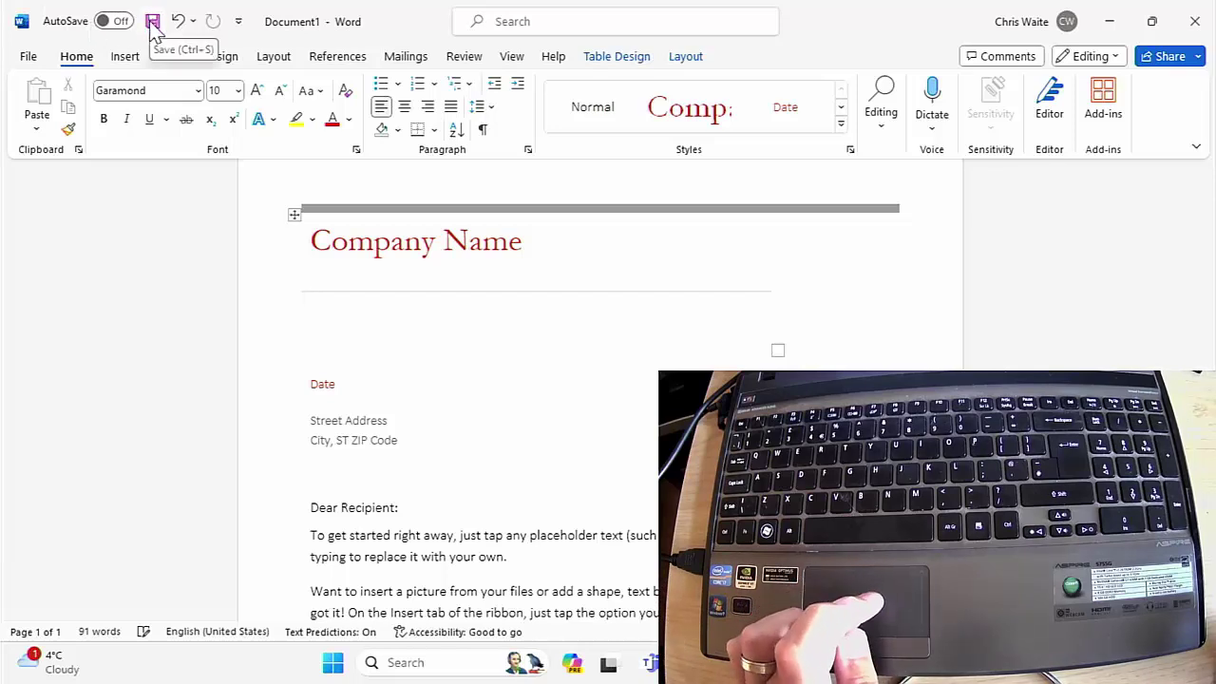
Save the letter as 'test' in the Documents folder with Ctrl+S.
{"action": "left_click", "coordinate": [28, 57]}
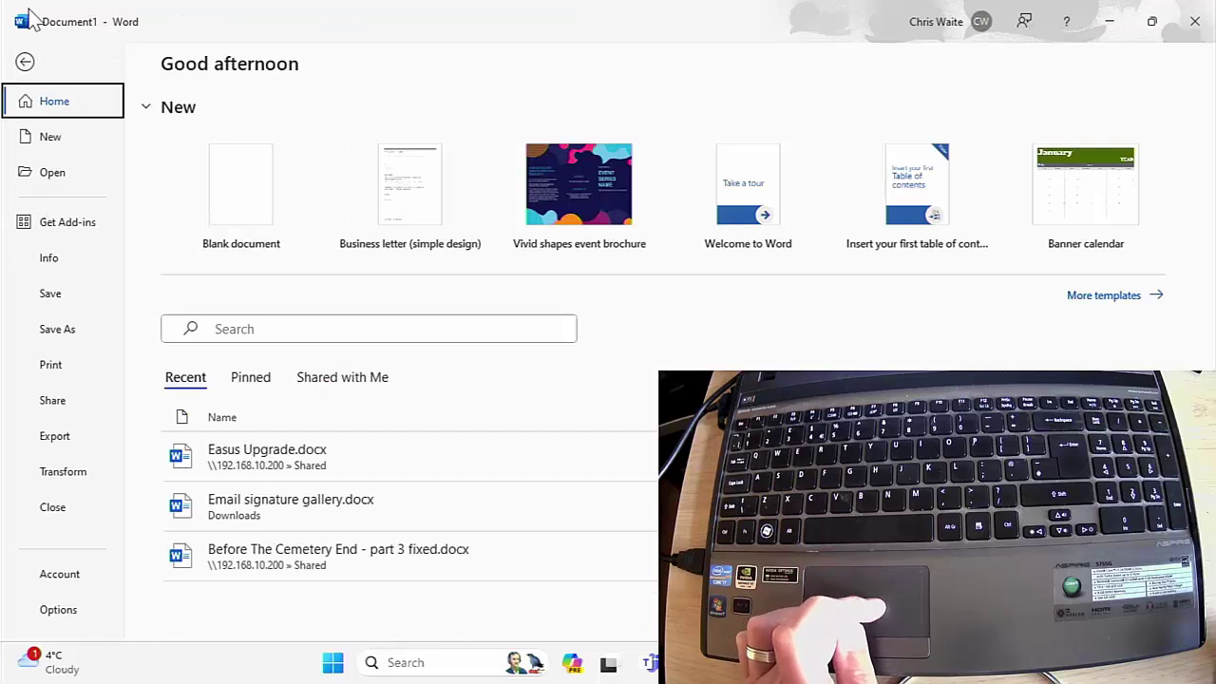
{"action": "left_click", "coordinate": [25, 62]}
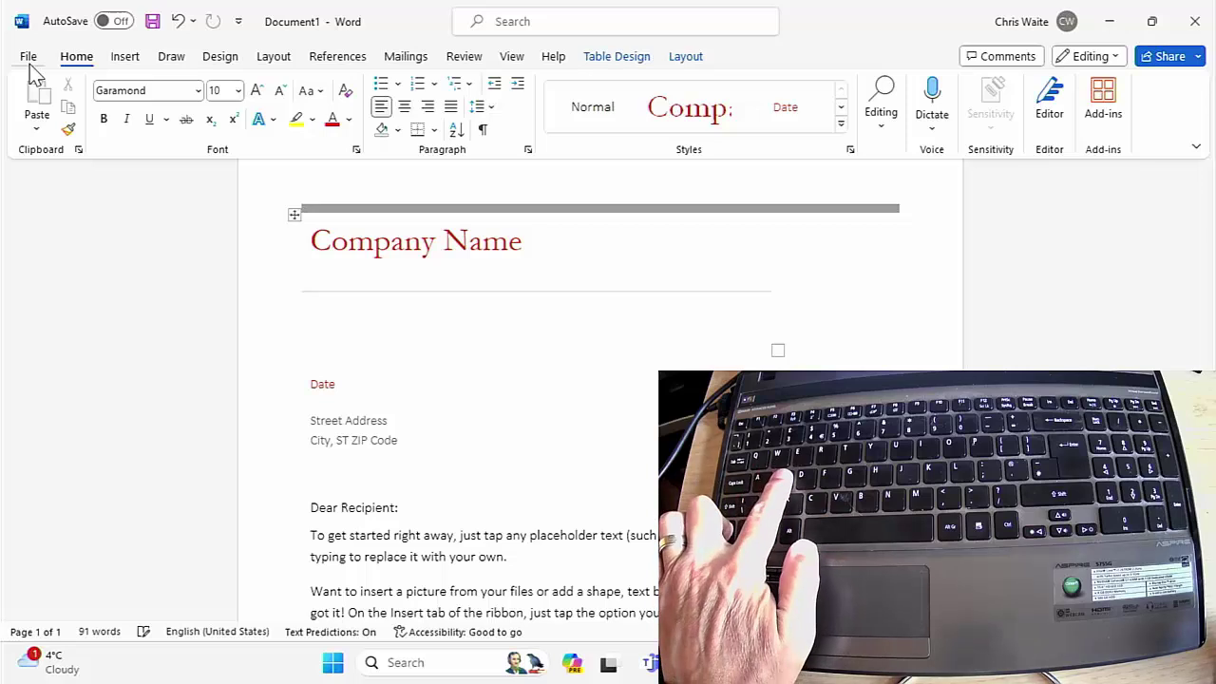
{"action": "key", "text": "ctrl+s"}
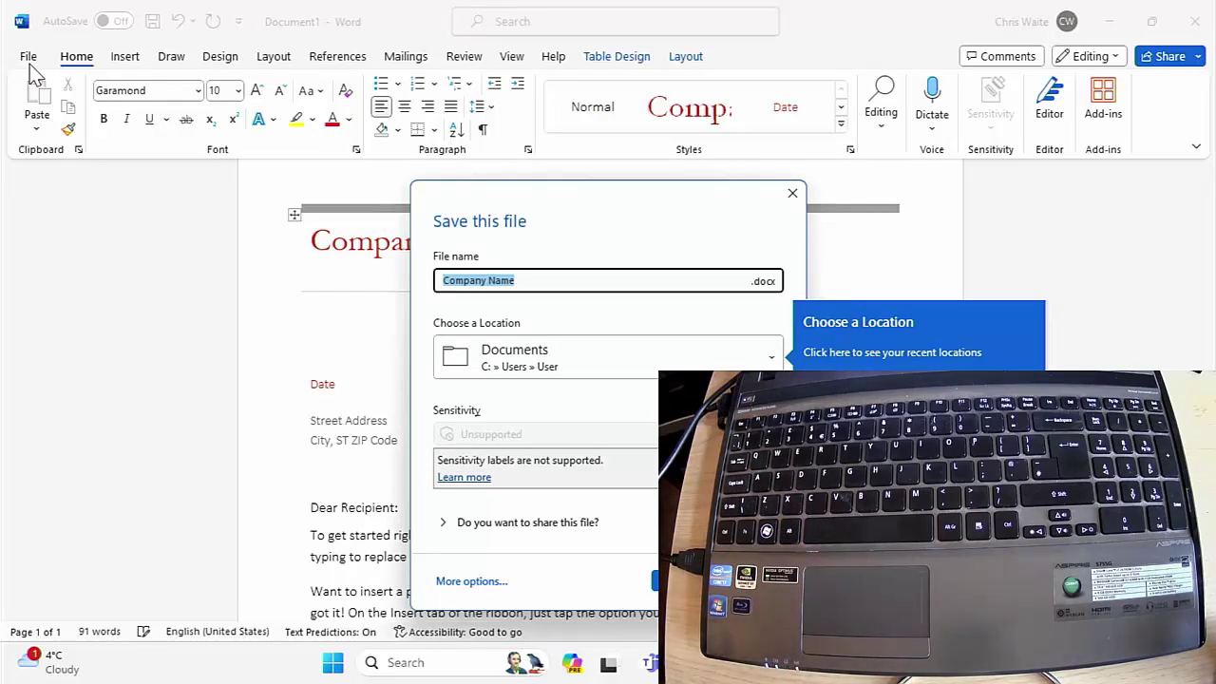
{"action": "type", "text": "tes"}
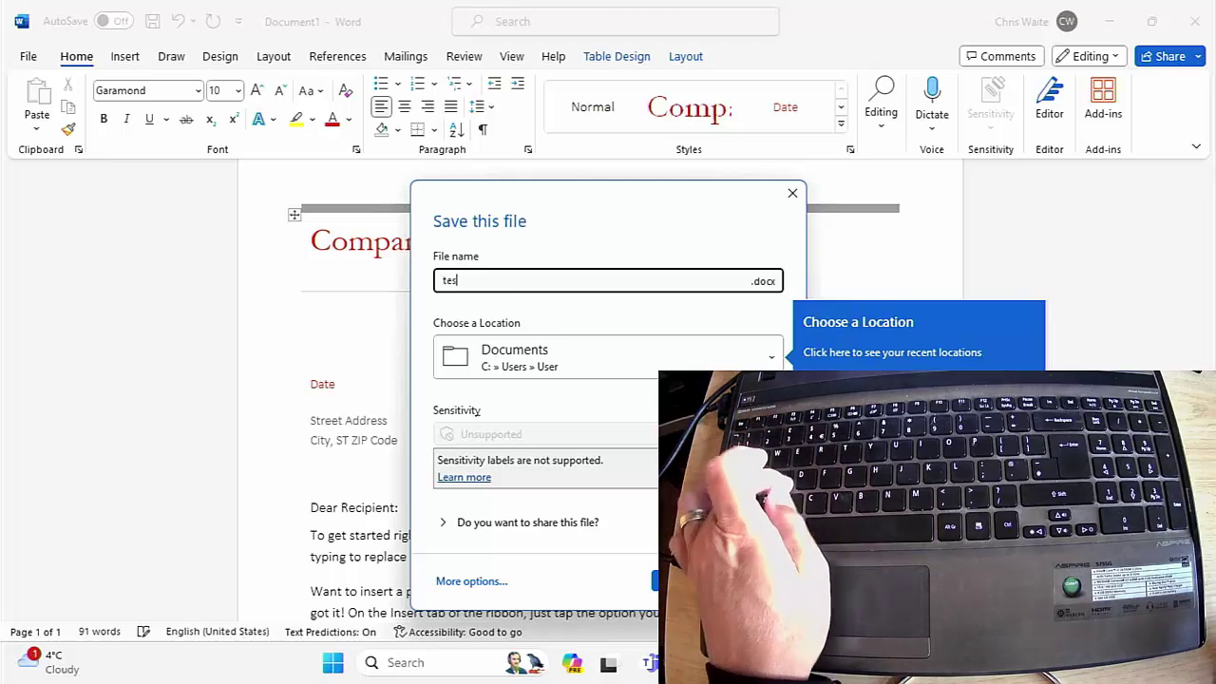
{"action": "type", "text": "t"}
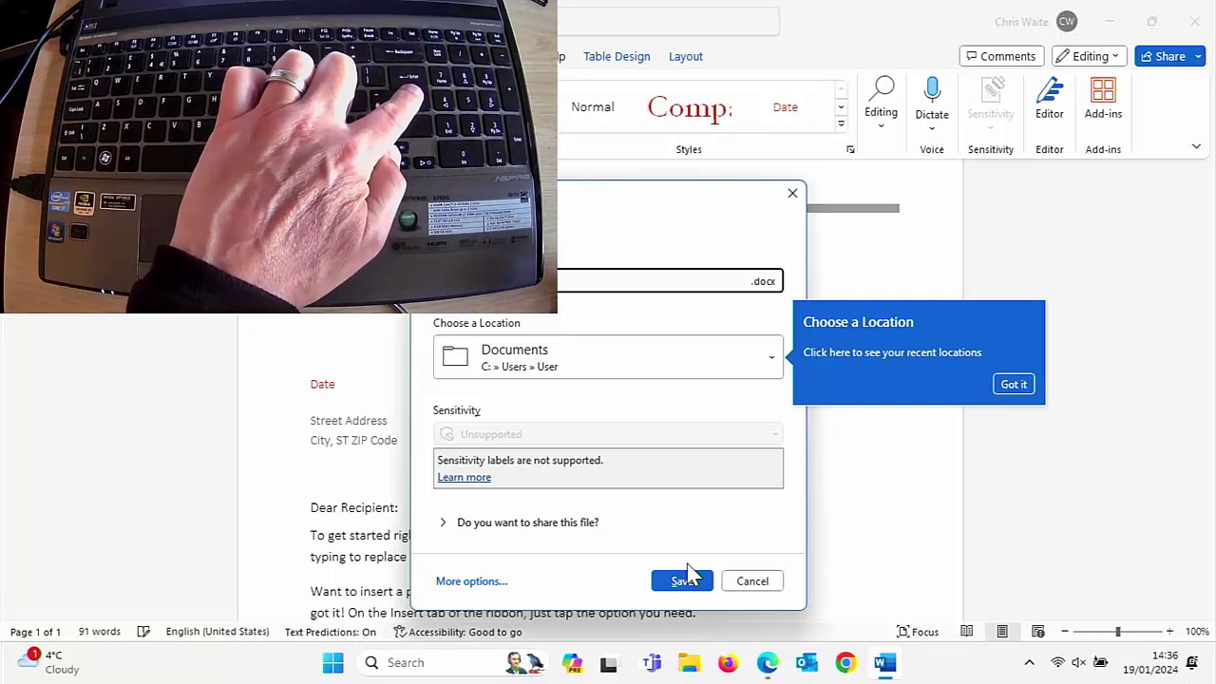
{"action": "key", "text": "Return"}
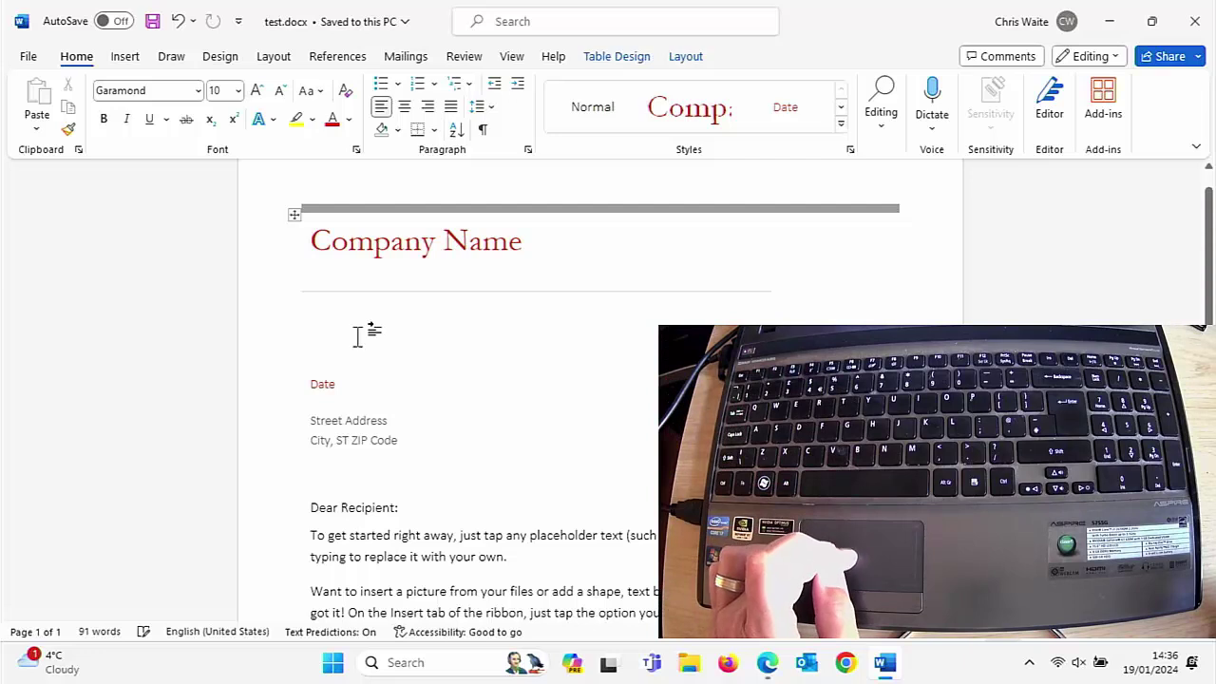
Replace the Date placeholder with 18/01/2024, correcting the mistyped year.
{"action": "left_click", "coordinate": [341, 386]}
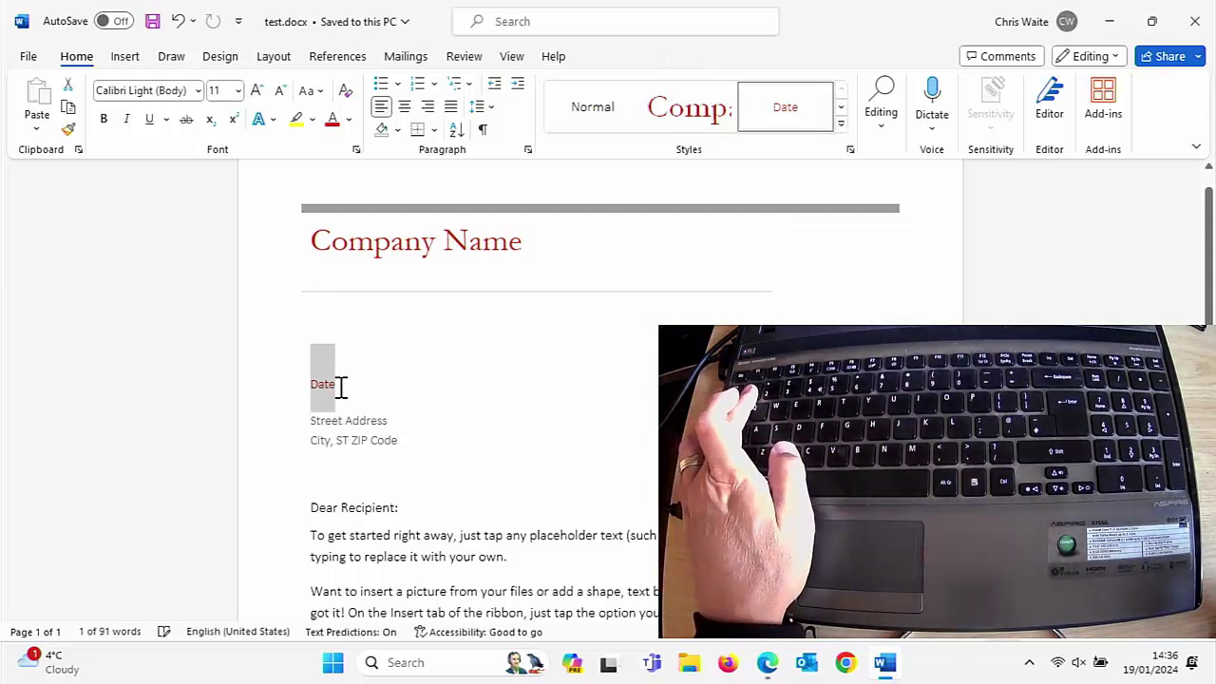
{"action": "type", "text": "18/"}
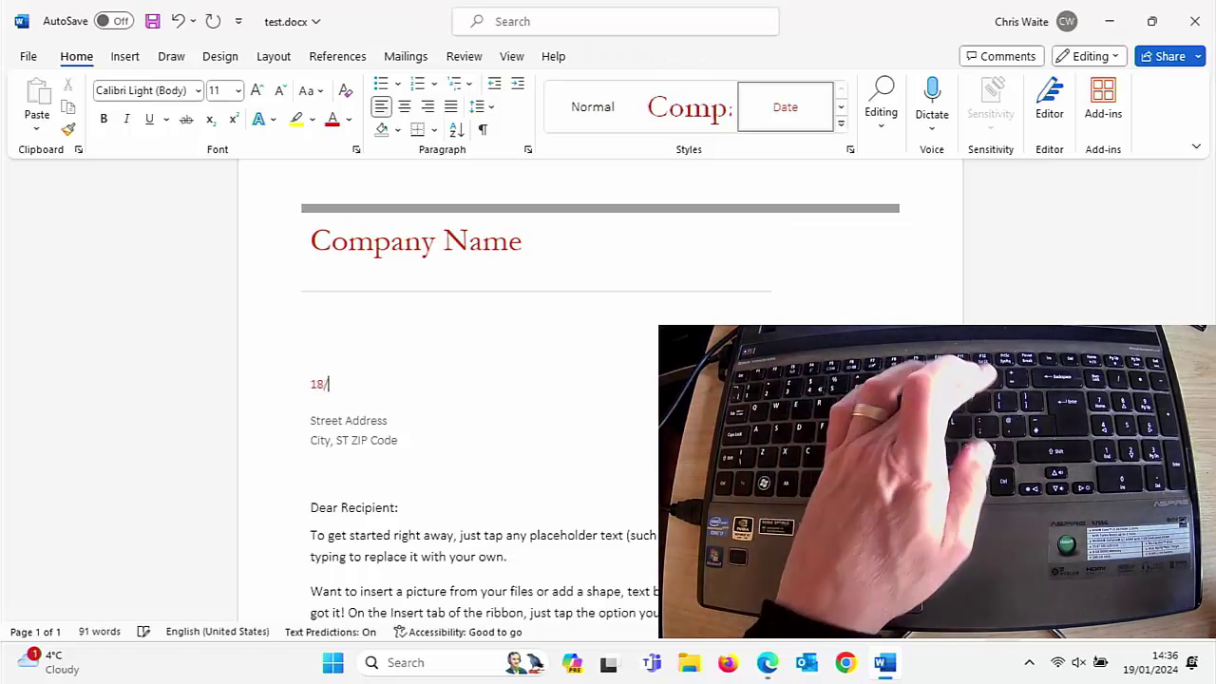
{"action": "type", "text": "01/204"}
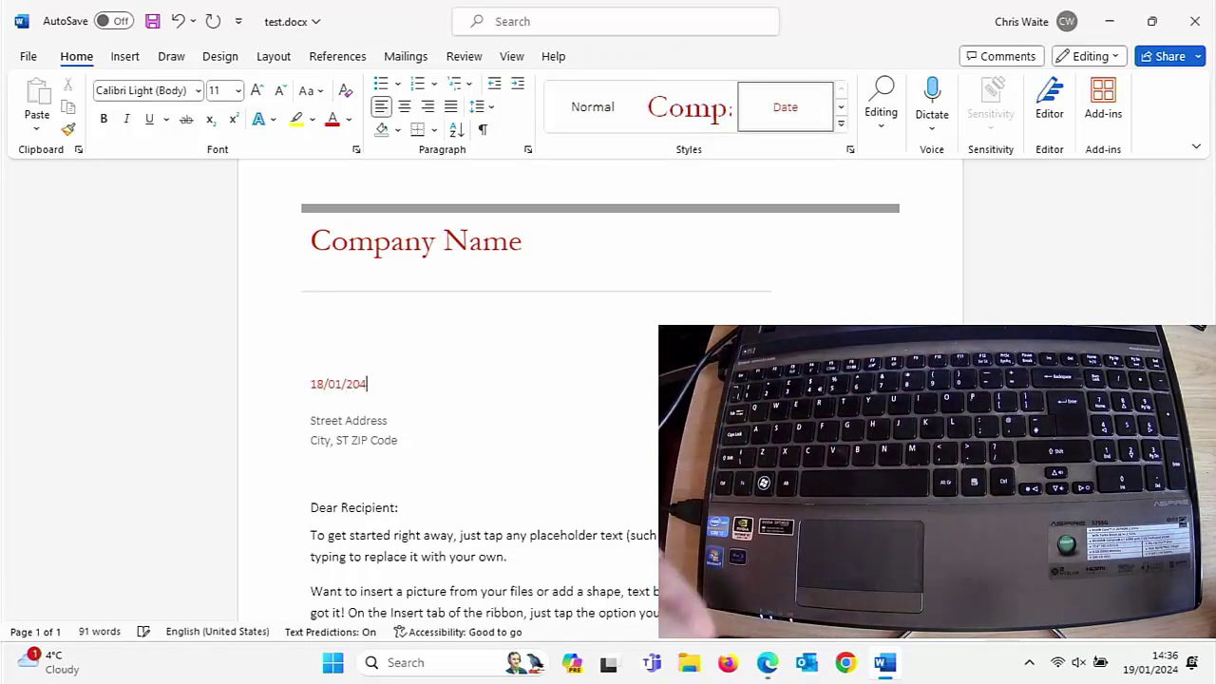
{"action": "key", "text": "BackSpace"}
{"action": "type", "text": "24"}
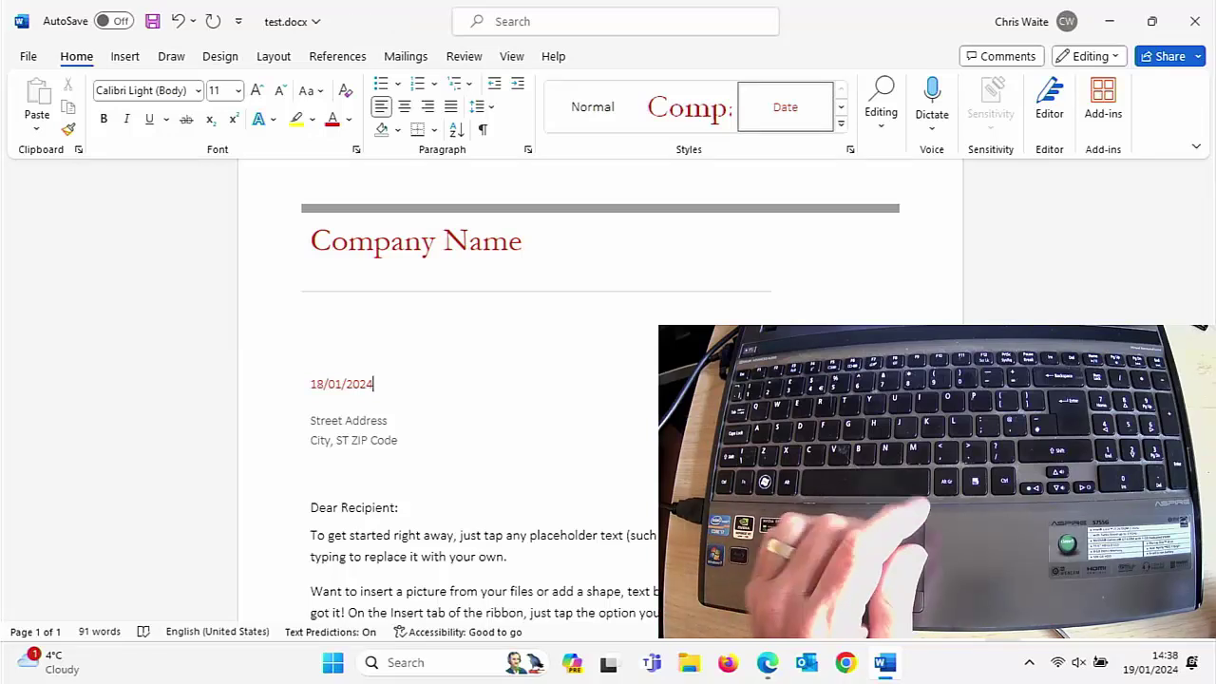
Step through the address, recipient, body and closing placeholders with the arrow keys.
{"action": "key", "text": "shift+Down"}
{"action": "key", "text": "shift+Down"}
{"action": "key", "text": "Down"}
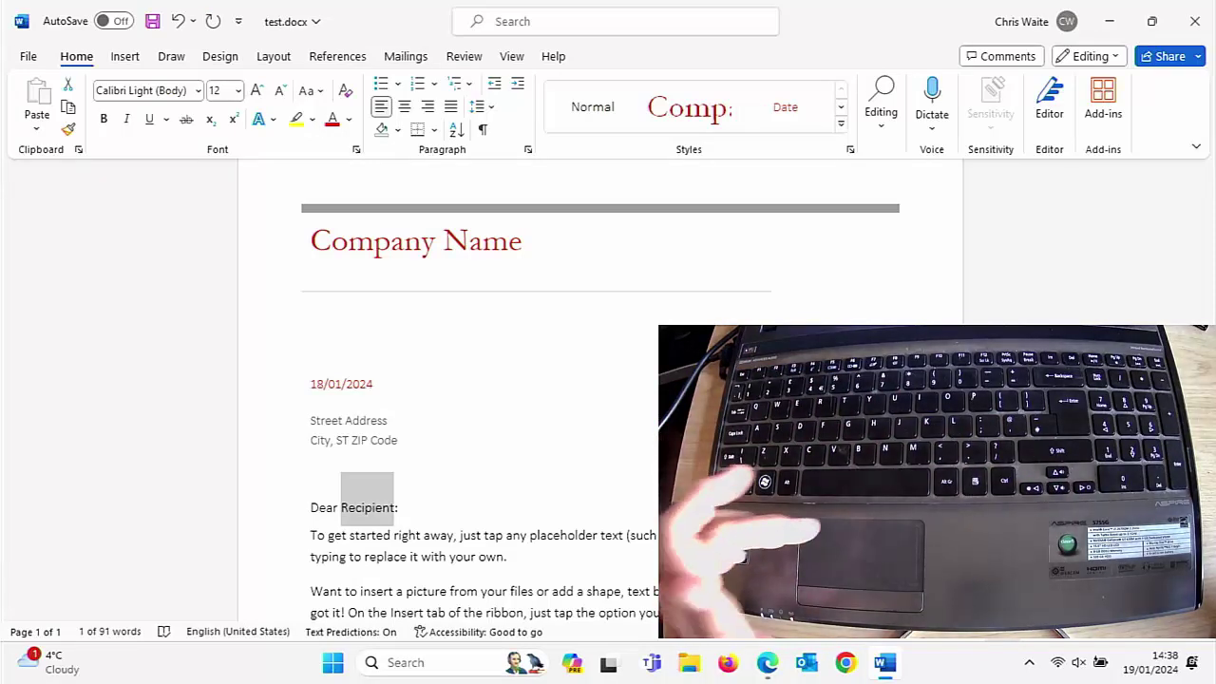
{"action": "key", "text": "Up"}
{"action": "key", "text": "Down"}
{"action": "key", "text": "Down"}
{"action": "key", "text": "Down"}
{"action": "key", "text": "Up"}
{"action": "key", "text": "Down"}
{"action": "key", "text": "Up"}
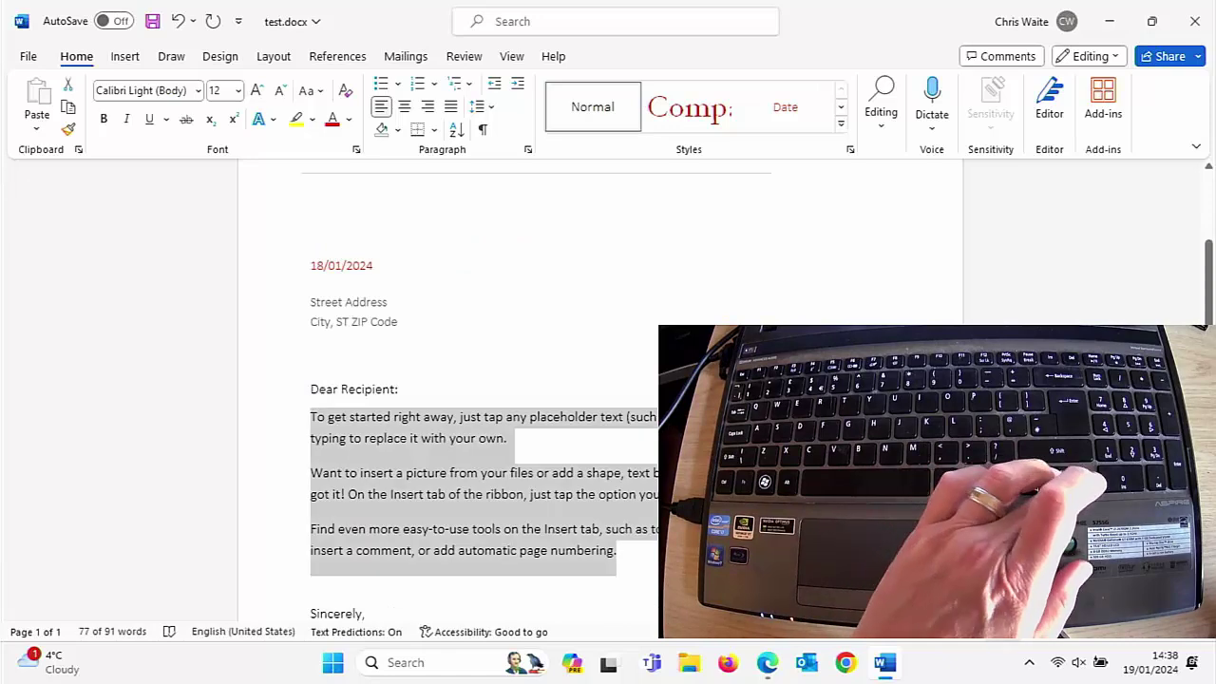
{"action": "key", "text": "Down"}
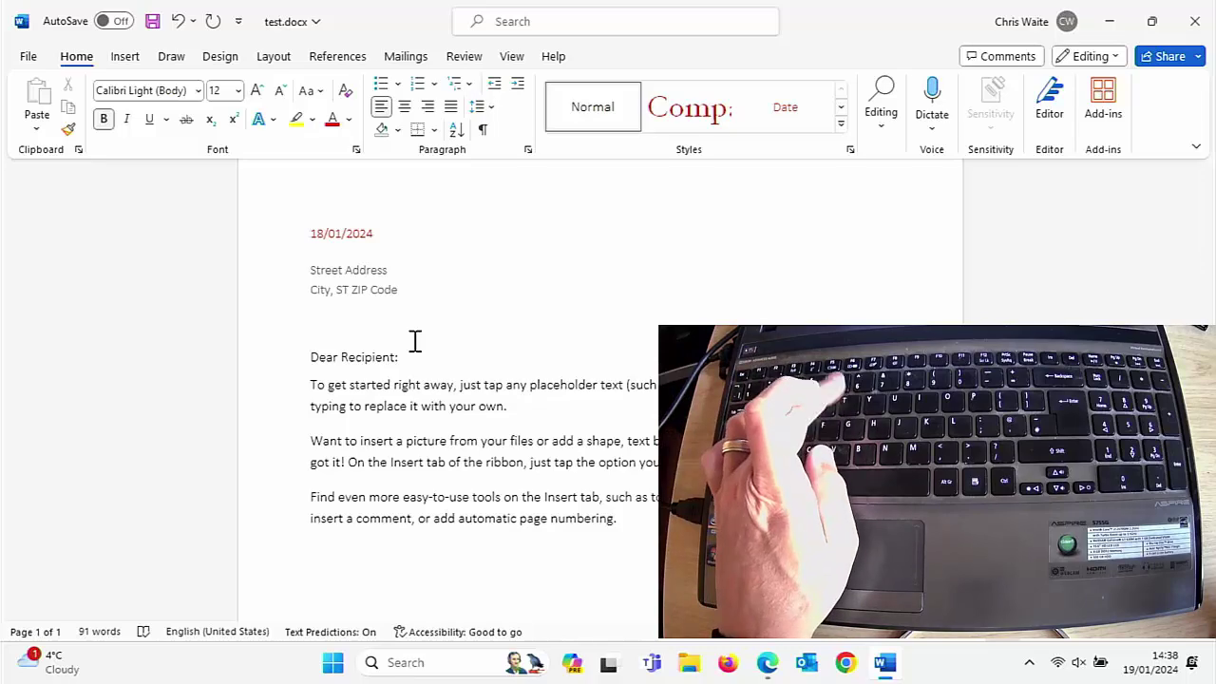
Type 'This is bold plain italics underlined test' on the last line, toggling italics with Ctrl+I.
{"action": "type", "text": "Thi"}
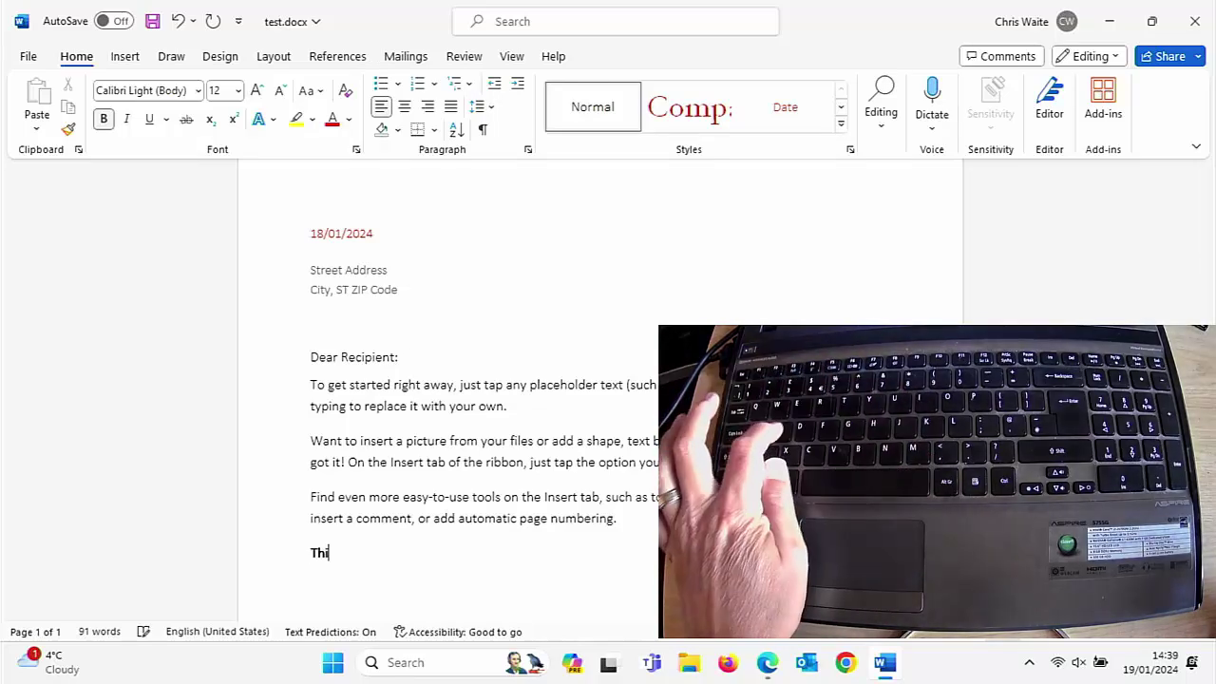
{"action": "type", "text": "s is bold"}
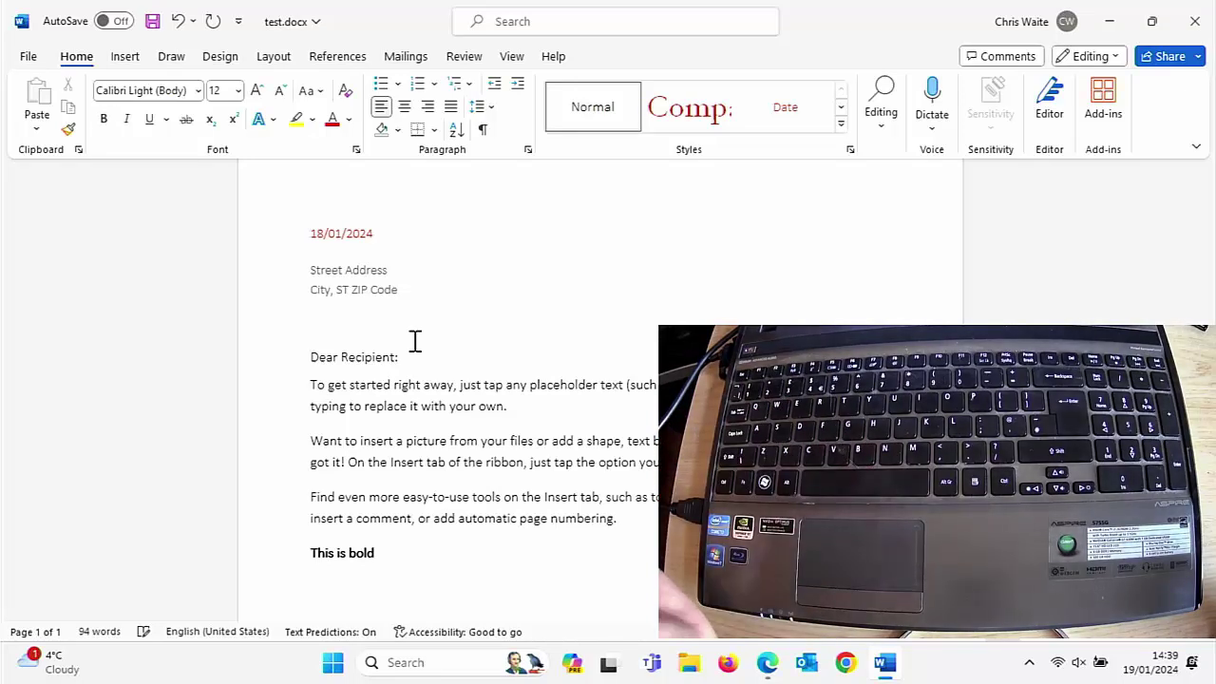
{"action": "type", "text": " pl"}
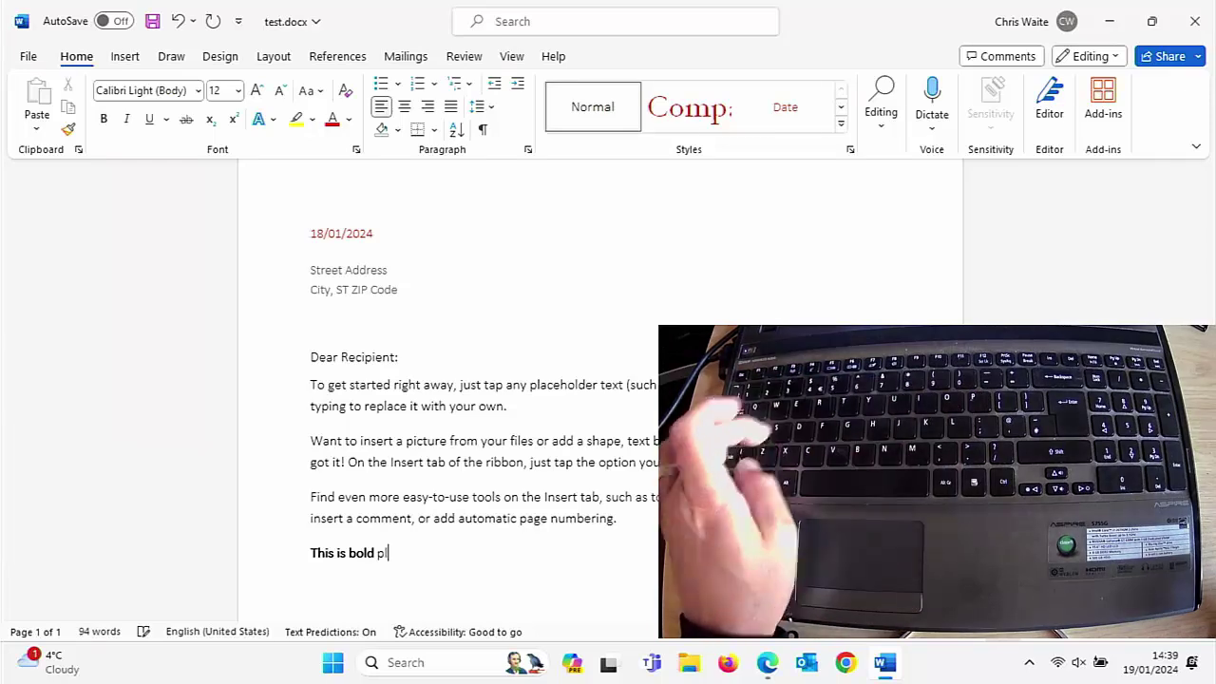
{"action": "type", "text": "ain"}
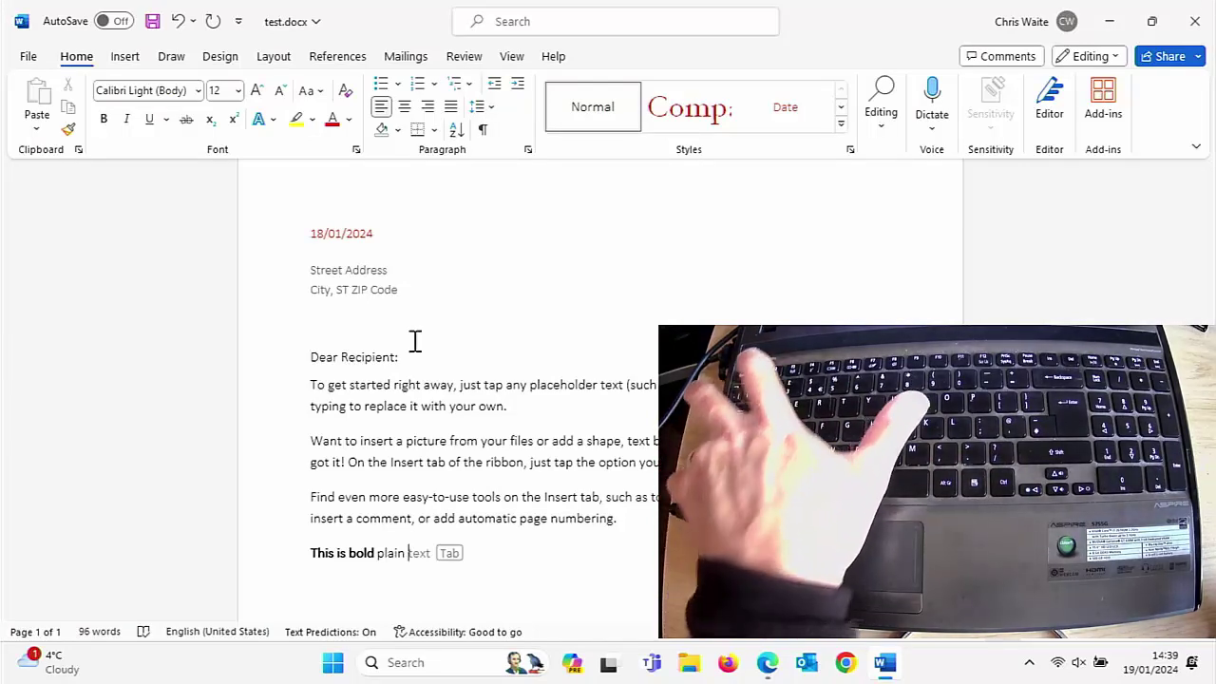
{"action": "key", "text": "ctrl+i"}
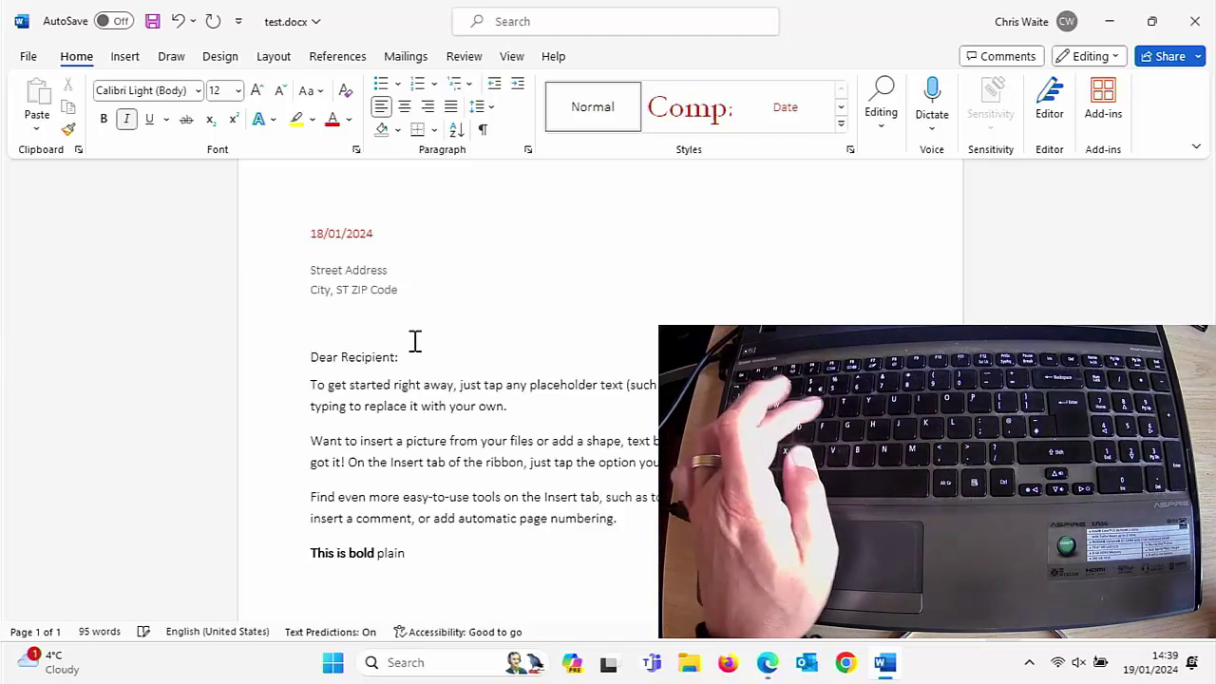
{"action": "type", "text": "italics"}
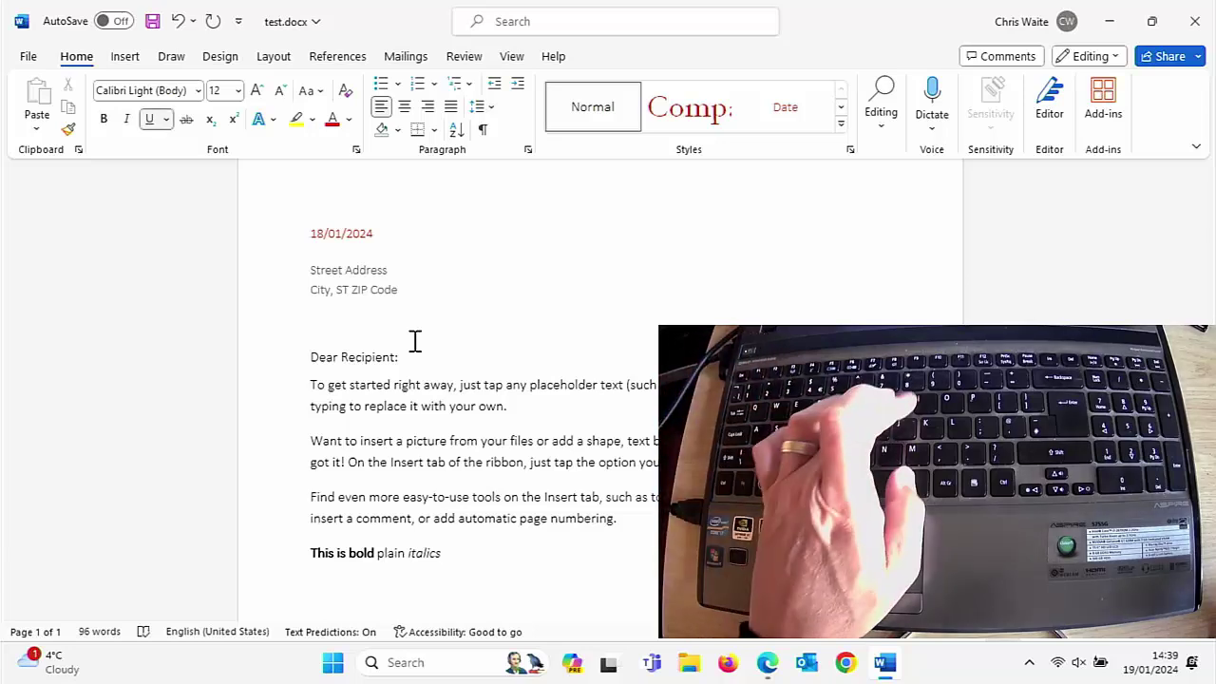
{"action": "type", "text": "underli"}
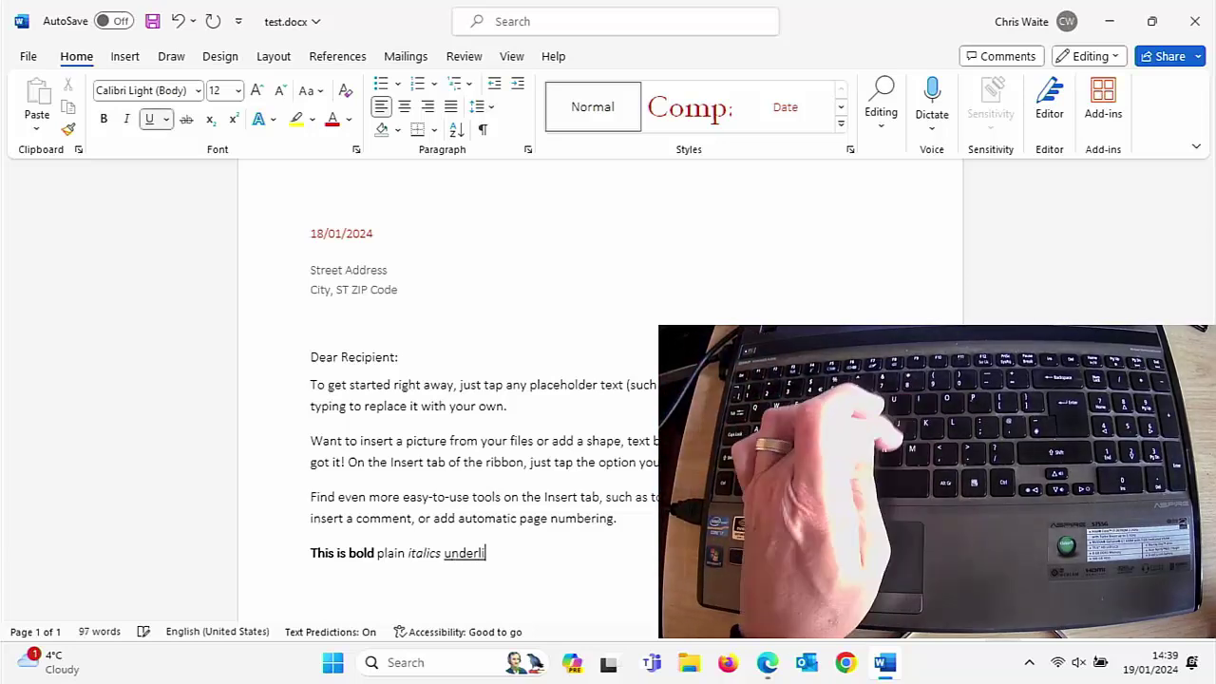
{"action": "type", "text": "ned"}
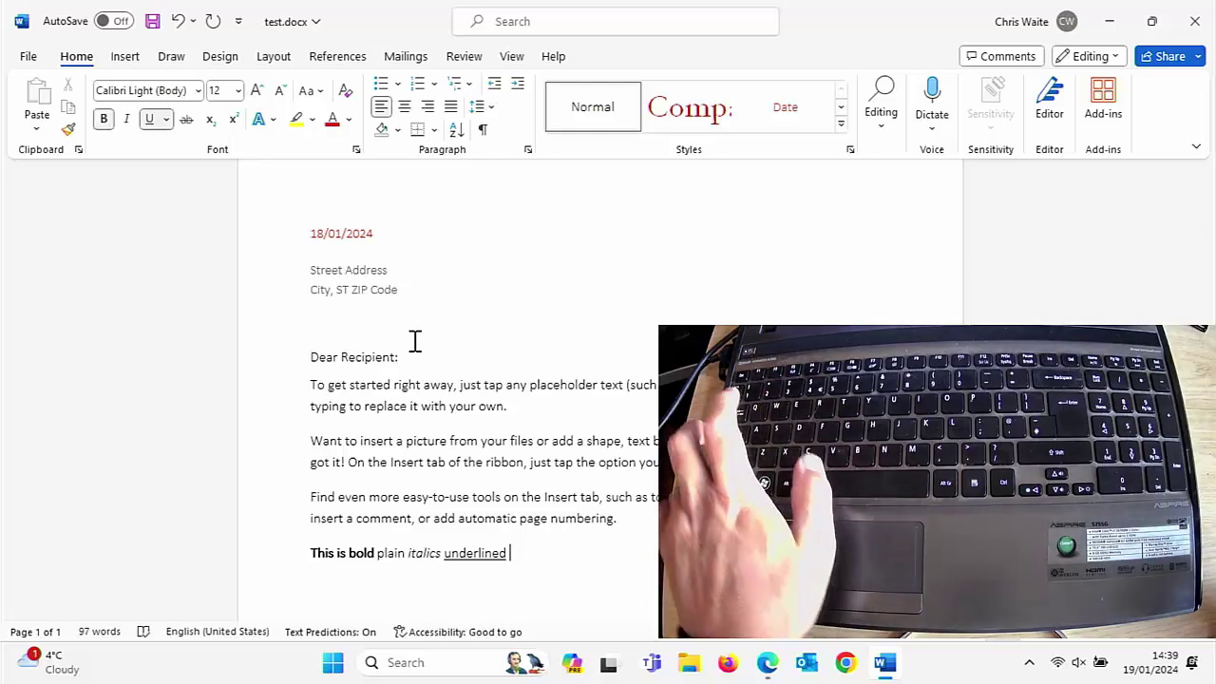
{"action": "key", "text": "ctrl+i"}
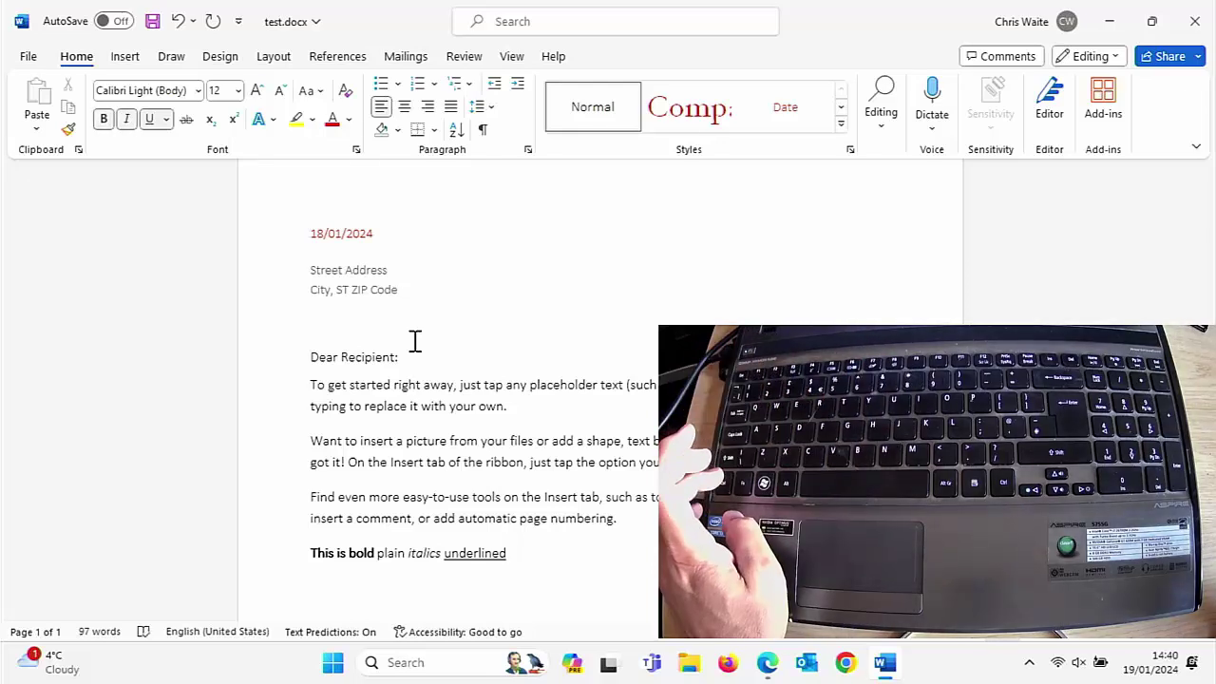
{"action": "type", "text": "test"}
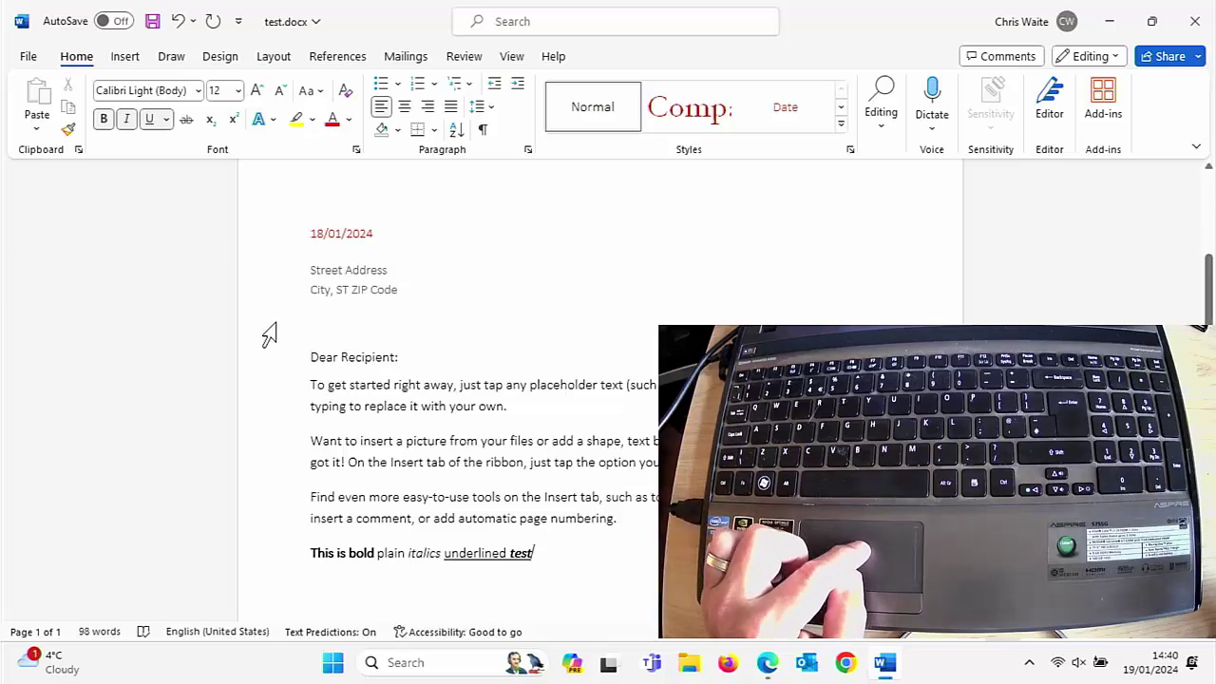
Select the letter body, paste it into a new Document2, then return to test.docx.
{"action": "left_click_drag", "start_coordinate": [309, 356], "coordinate": [534, 549]}
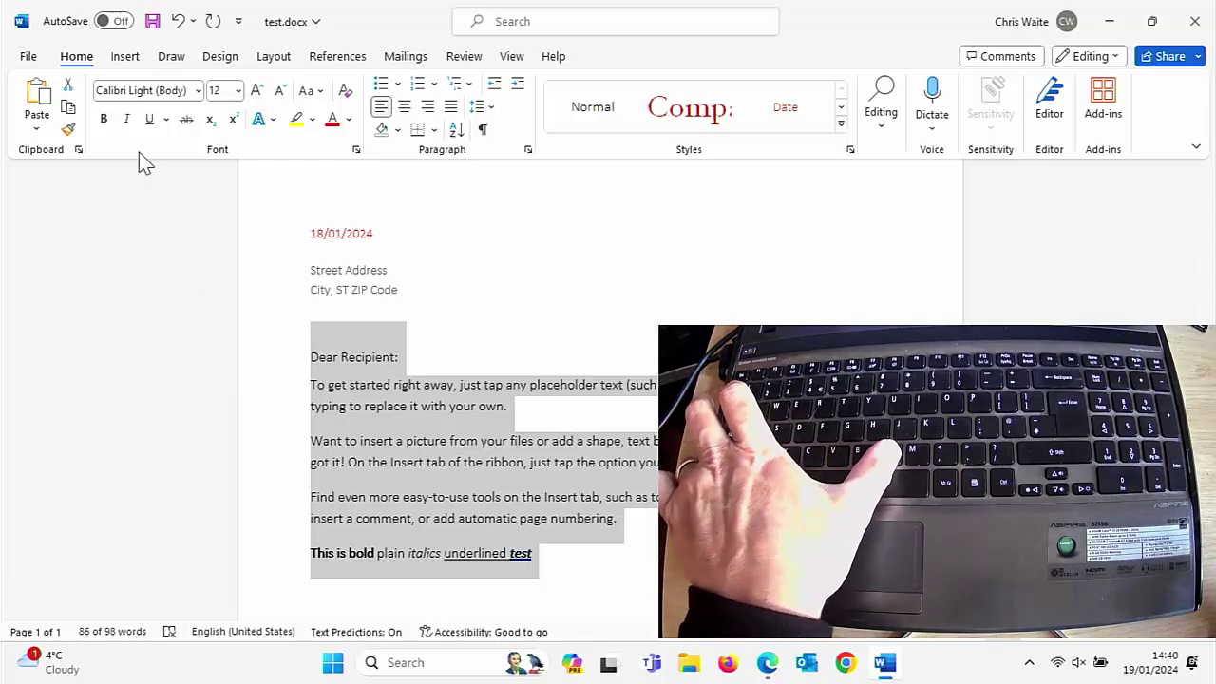
{"action": "key", "text": "ctrl+n"}
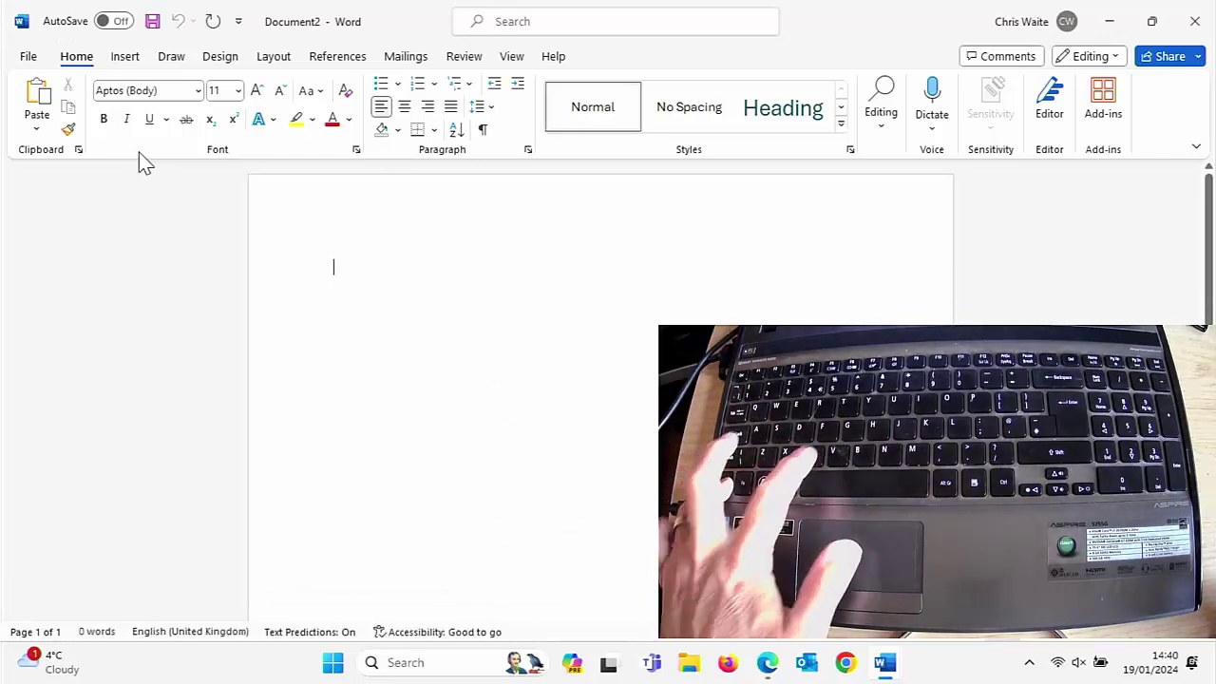
{"action": "key", "text": "ctrl+v"}
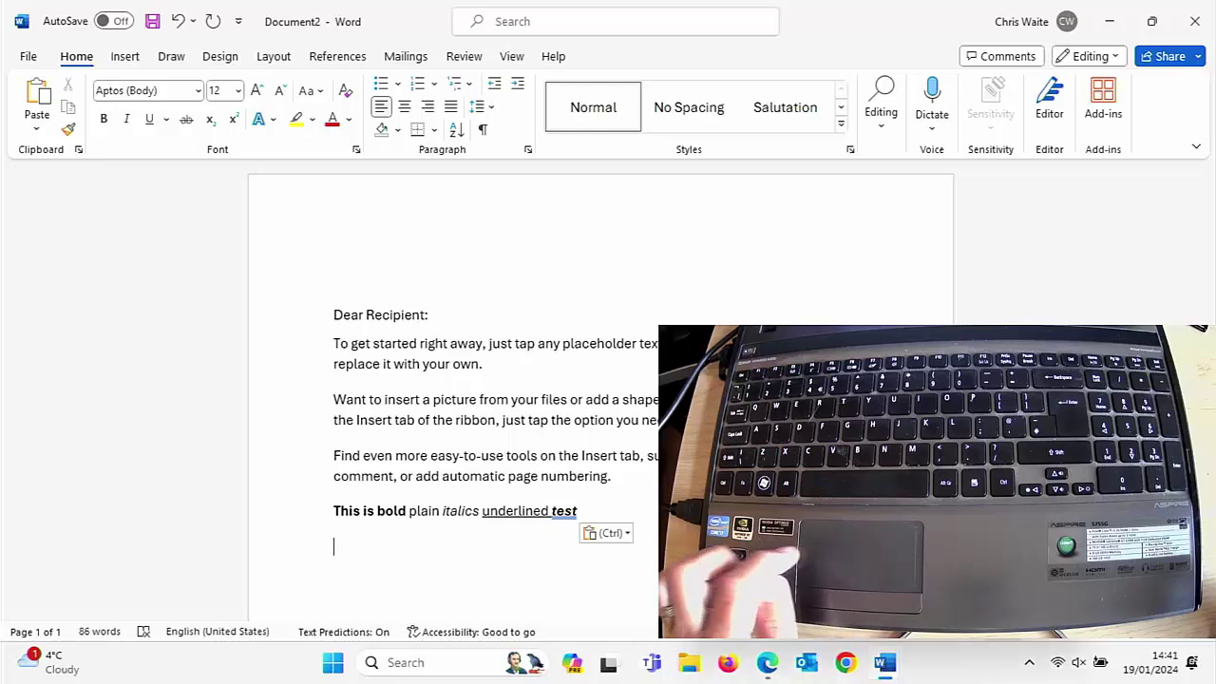
{"action": "key", "text": "alt+Tab"}
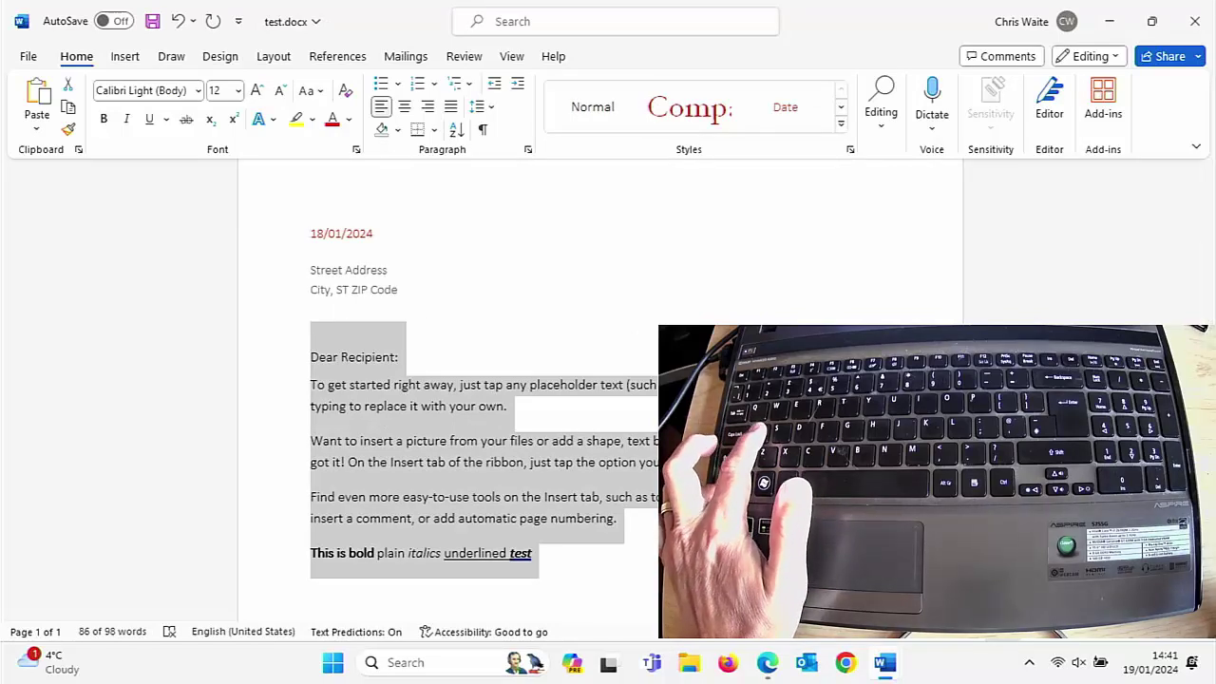
Select all of test.docx, paste it into a new blank document, and jump to its start.
{"action": "key", "text": "ctrl+a"}
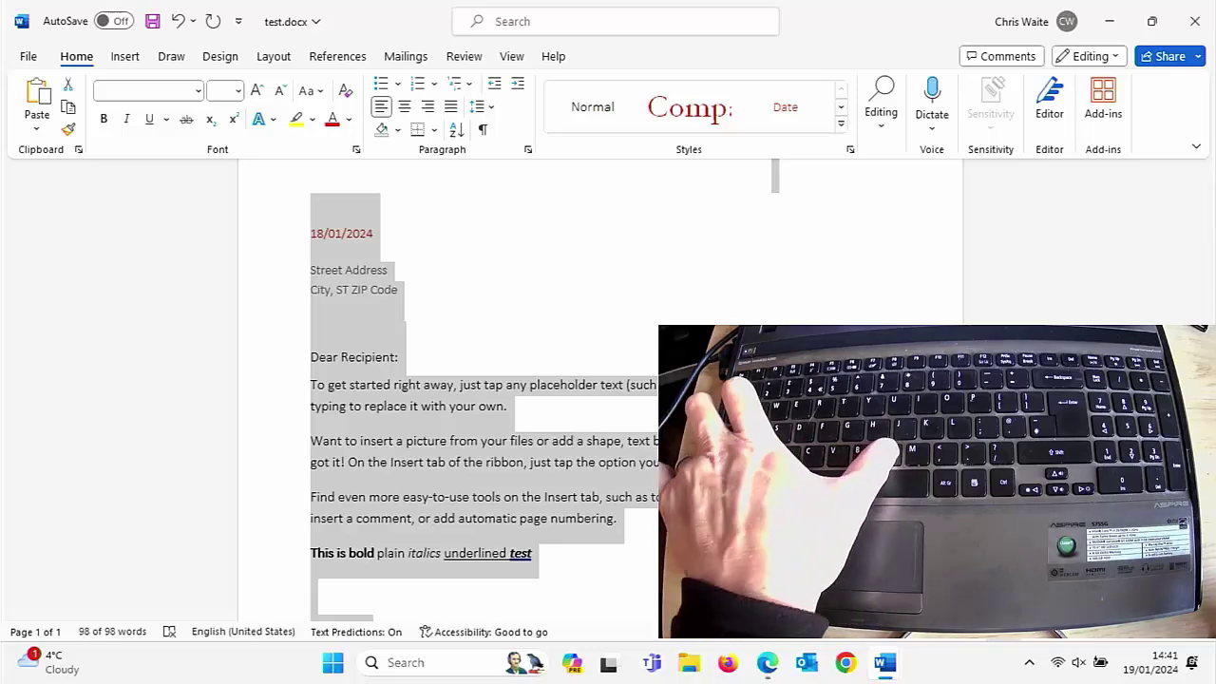
{"action": "key", "text": "ctrl+n"}
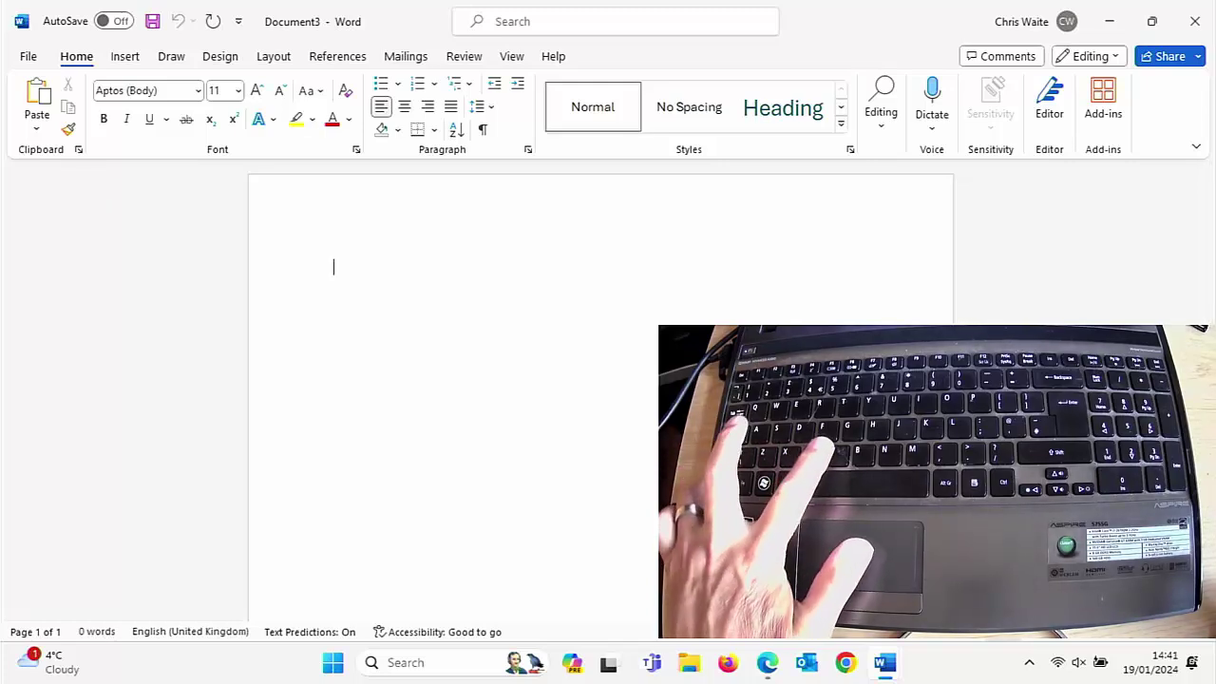
{"action": "key", "text": "ctrl+v"}
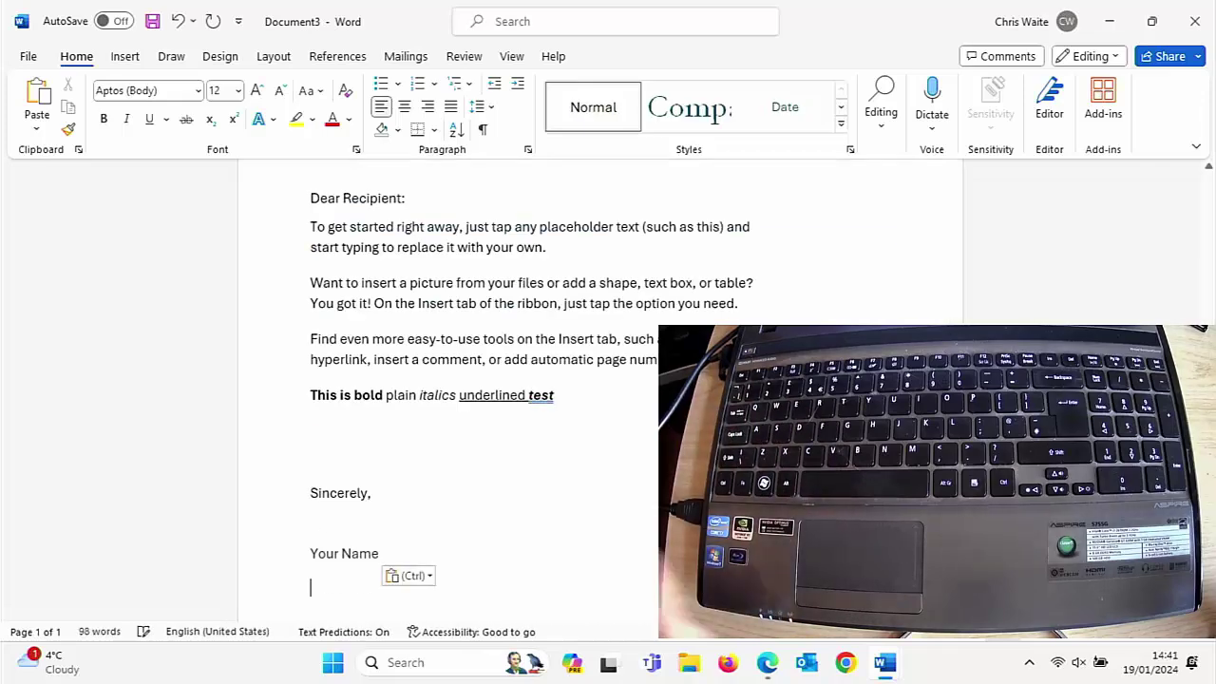
{"action": "key", "text": "ctrl+Home"}
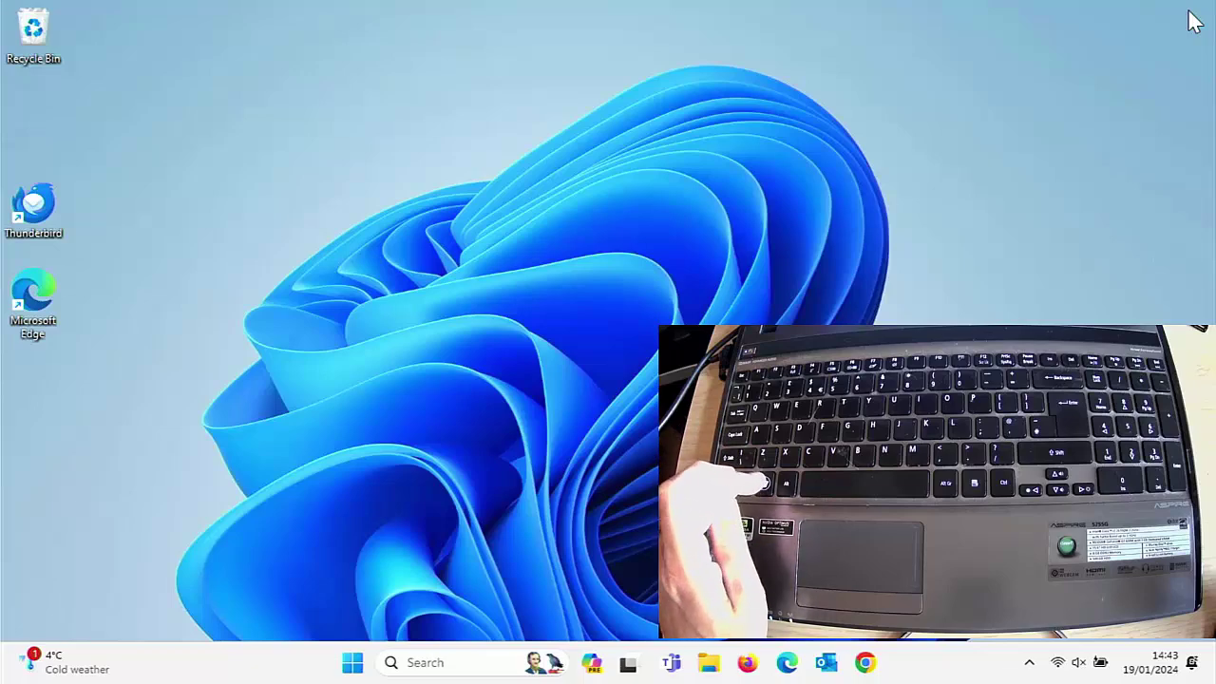
Search the Start menu for 'chrome' and right-click the Google Chrome result.
{"action": "key", "text": "super"}
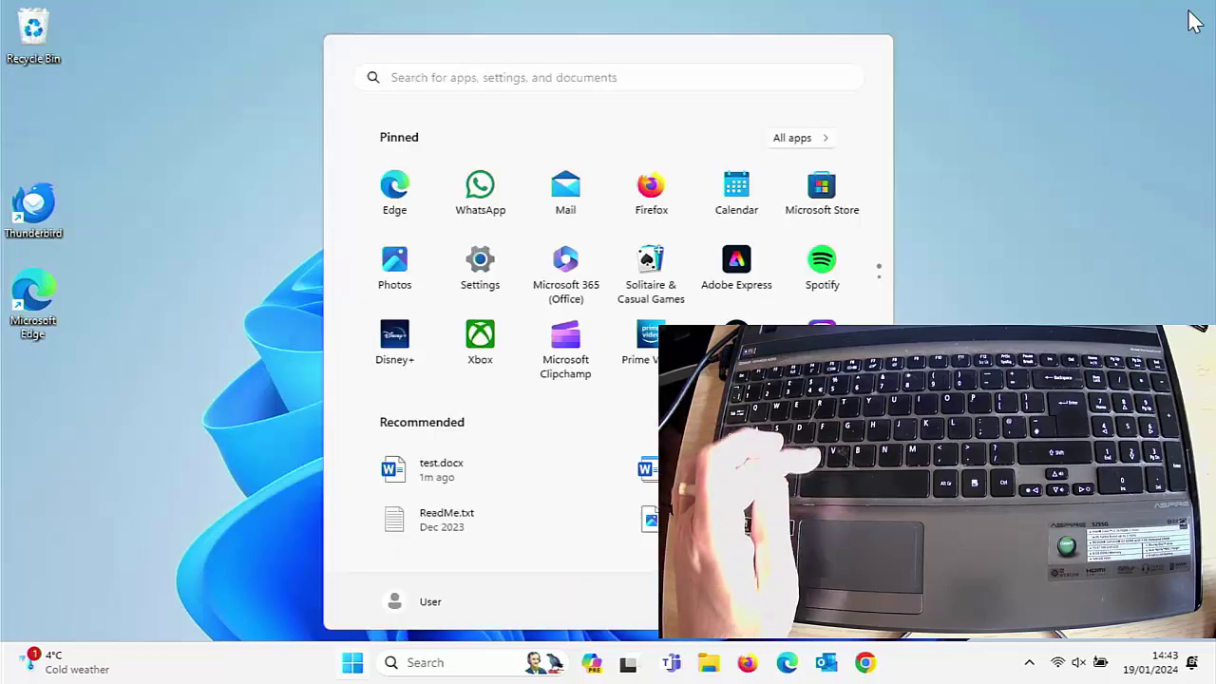
{"action": "type", "text": "chrome"}
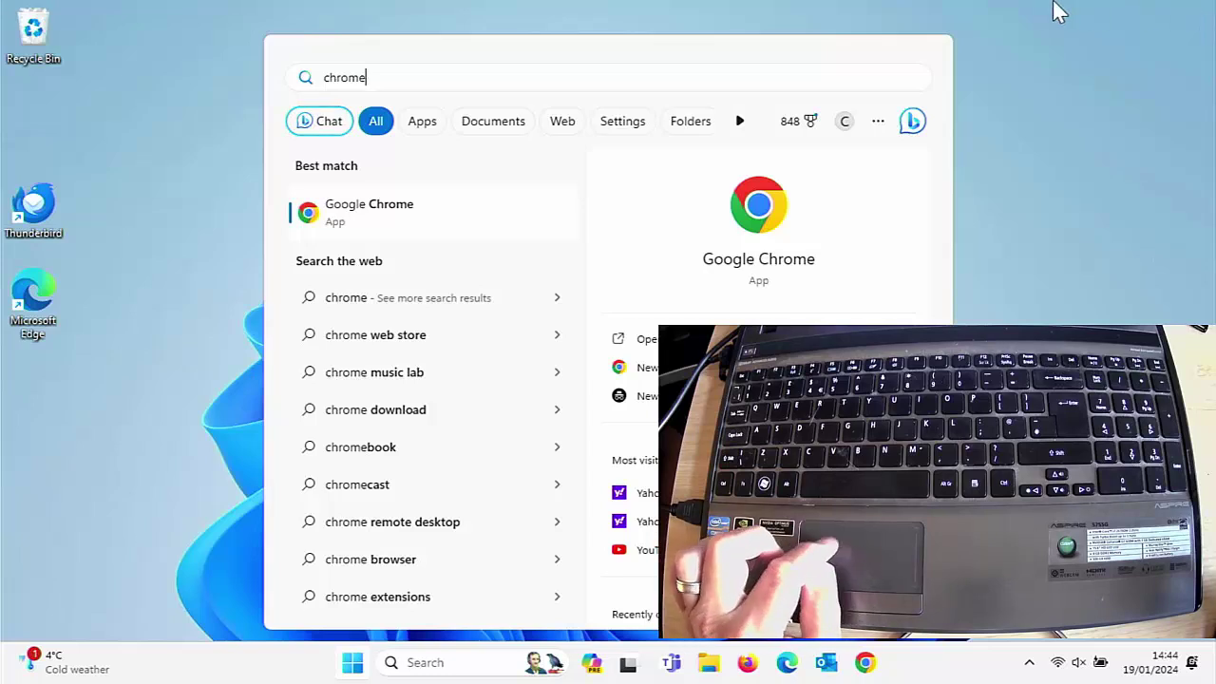
{"action": "right_click", "coordinate": [351, 215]}
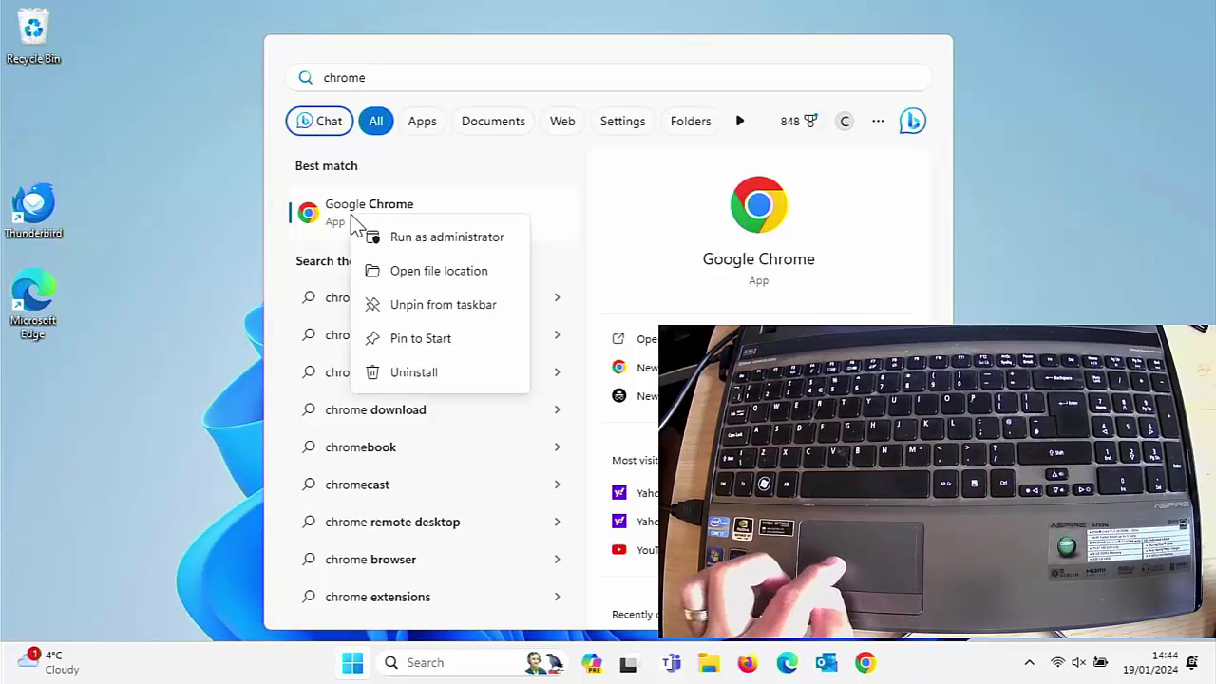
Open the Properties of the Google Chrome shortcut in its Start Menu Programs folder.
{"action": "left_click", "coordinate": [412, 277]}
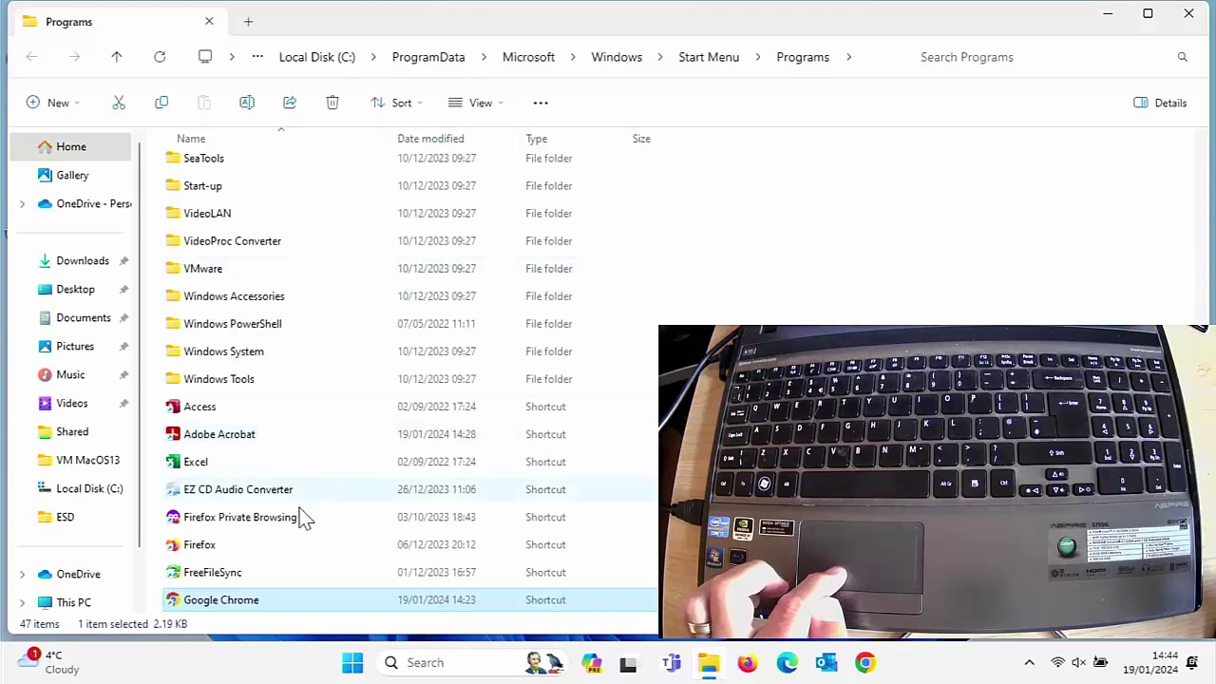
{"action": "right_click", "coordinate": [266, 598]}
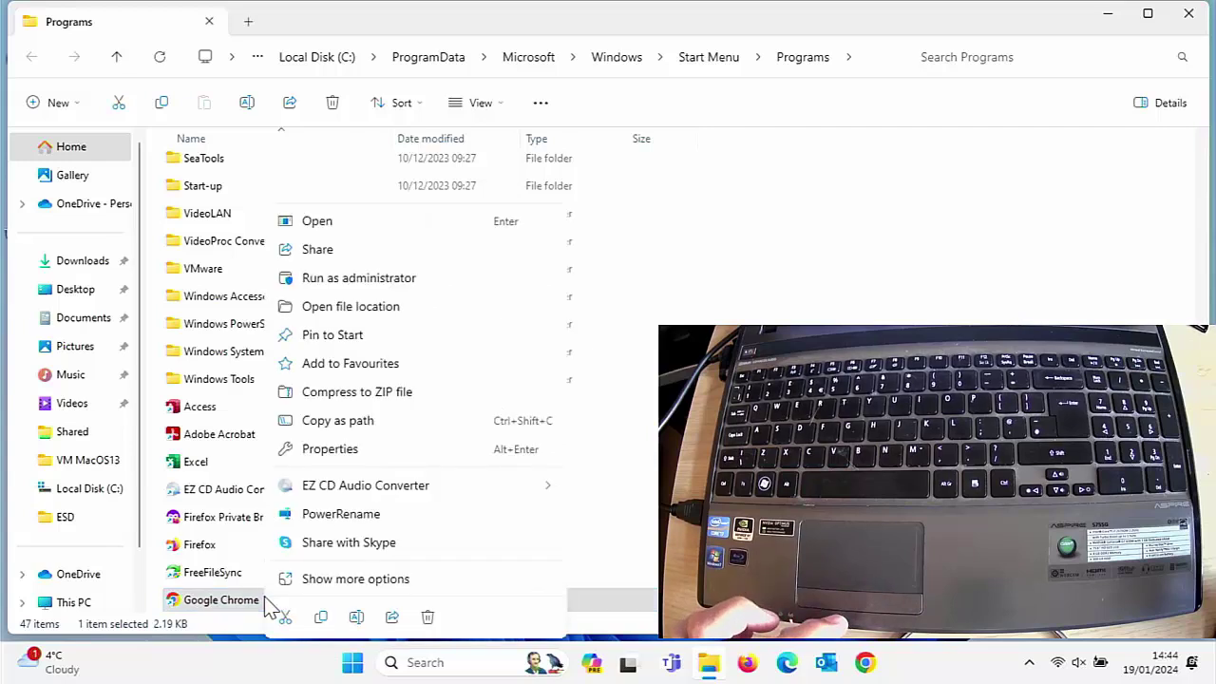
{"action": "left_click", "coordinate": [328, 450]}
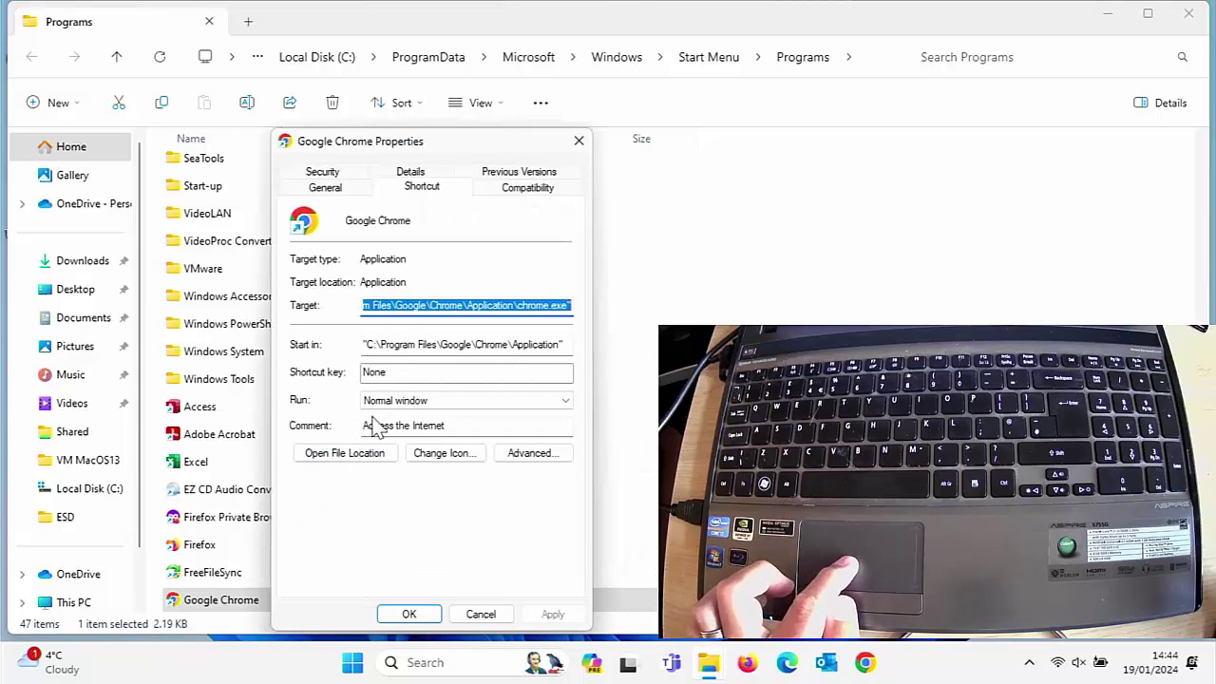
Set the Chrome shortcut key to CTRL + SHIFT + C and save it with administrator permission.
{"action": "left_click", "coordinate": [402, 375]}
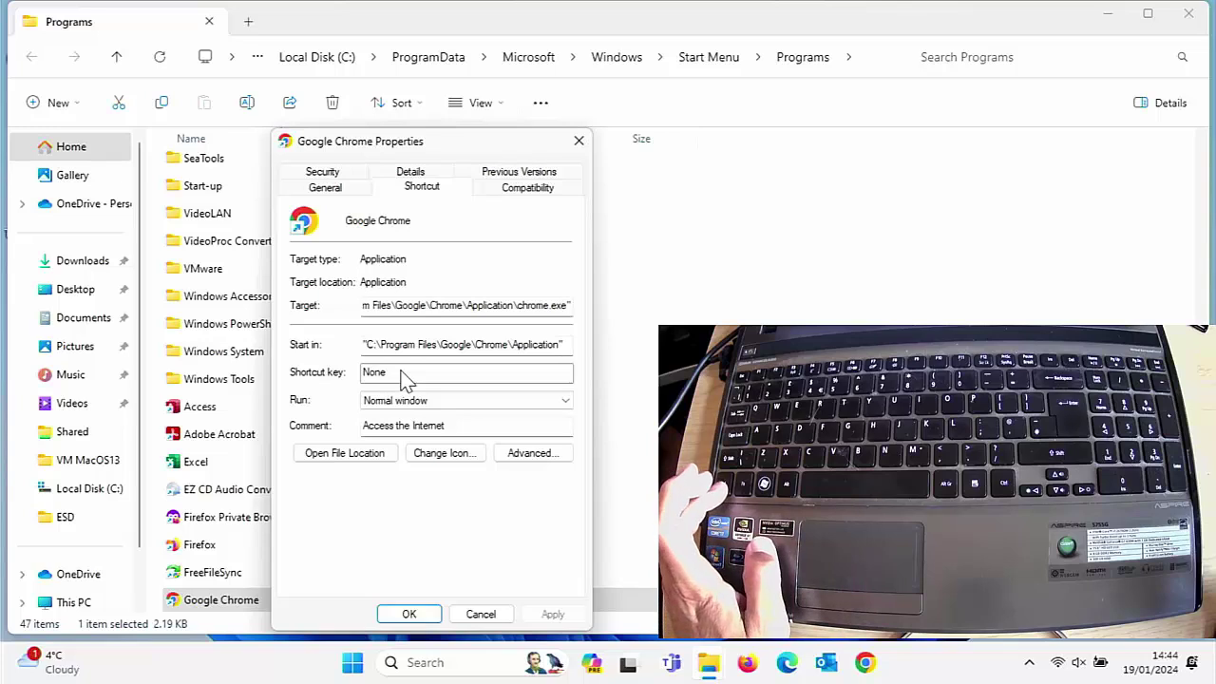
{"action": "key", "text": "ctrl+shift"}
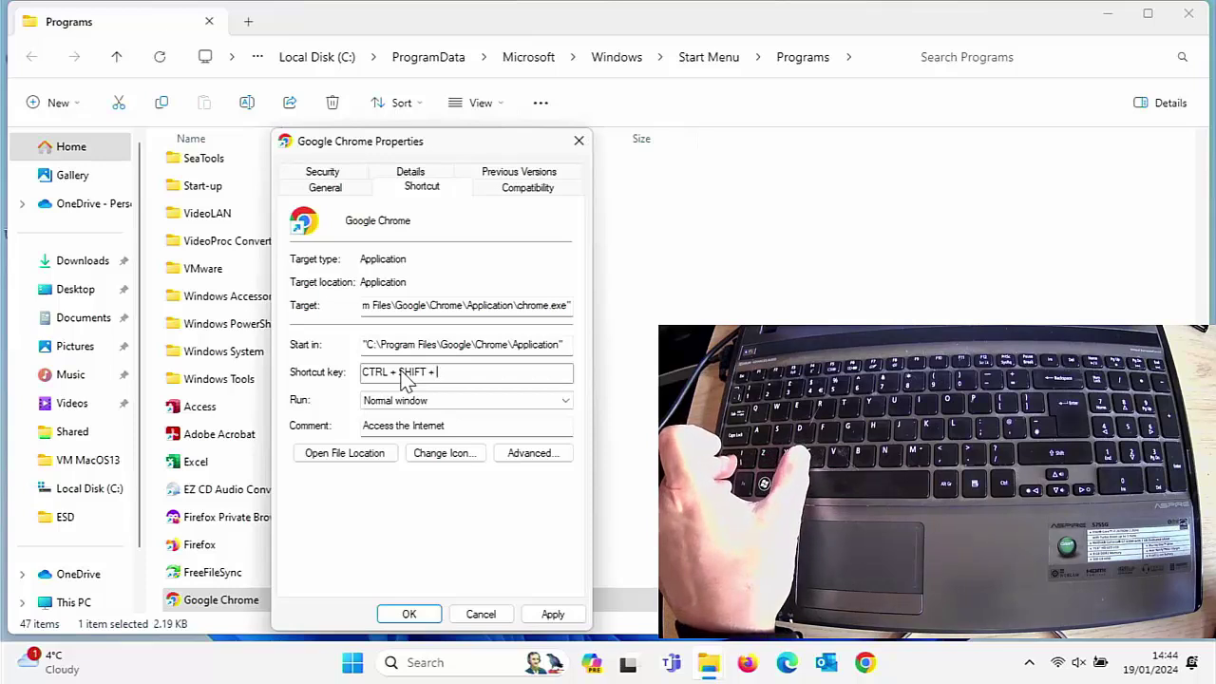
{"action": "key", "text": "ctrl+shift+c"}
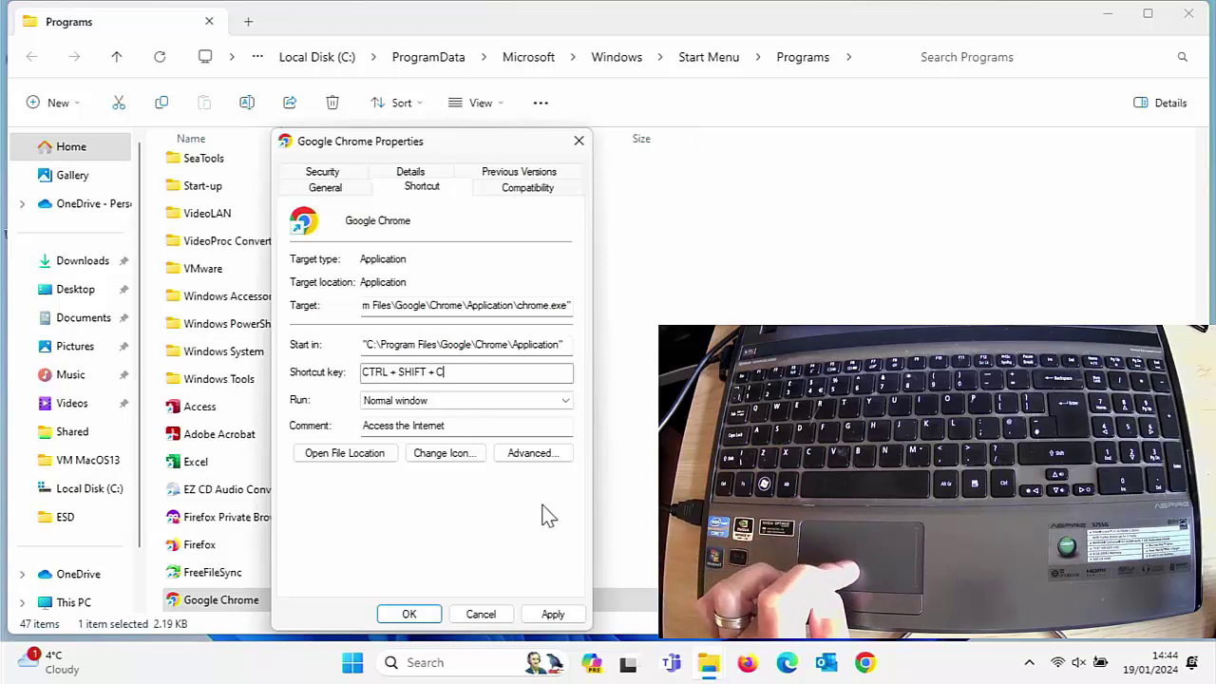
{"action": "left_click", "coordinate": [570, 616]}
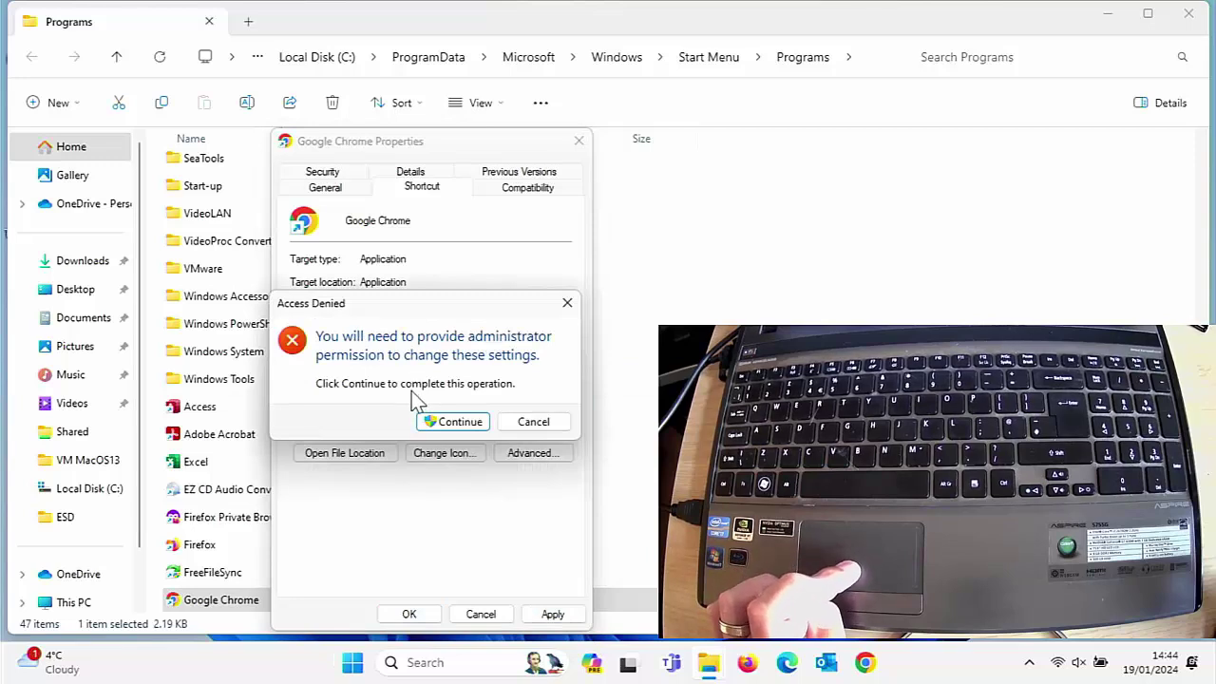
{"action": "left_click", "coordinate": [457, 427]}
{"action": "left_click", "coordinate": [406, 616]}
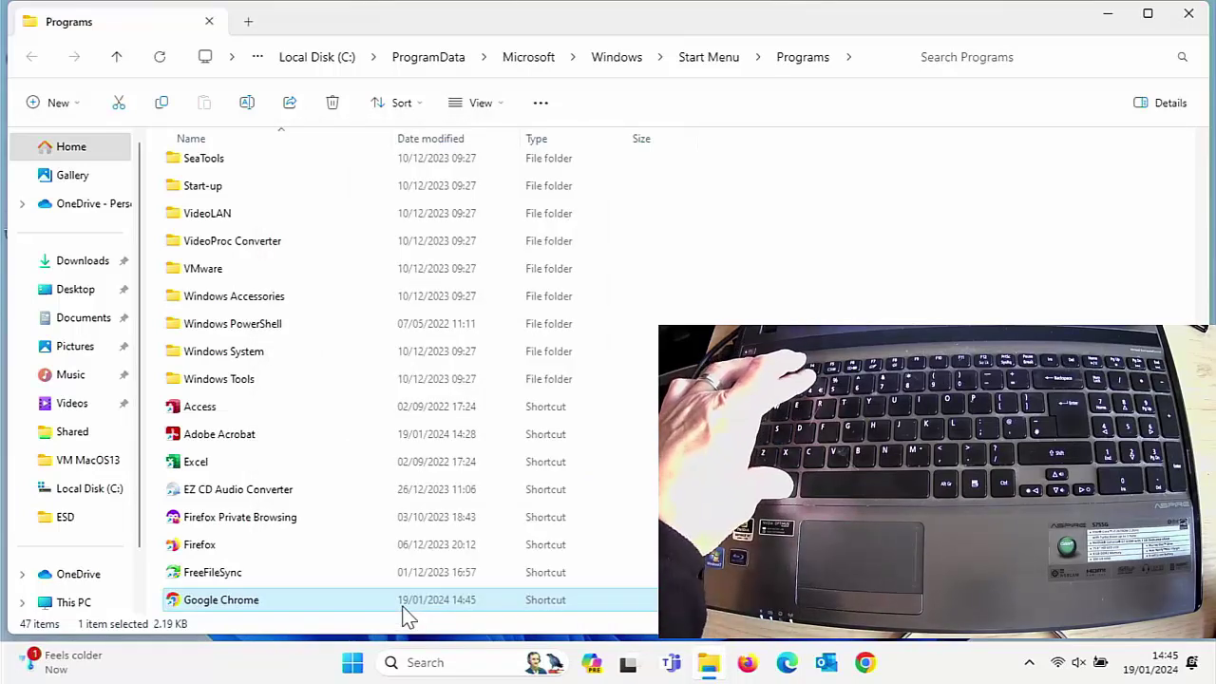
{"action": "key", "text": "Tab"}
{"action": "key", "text": "Tab"}
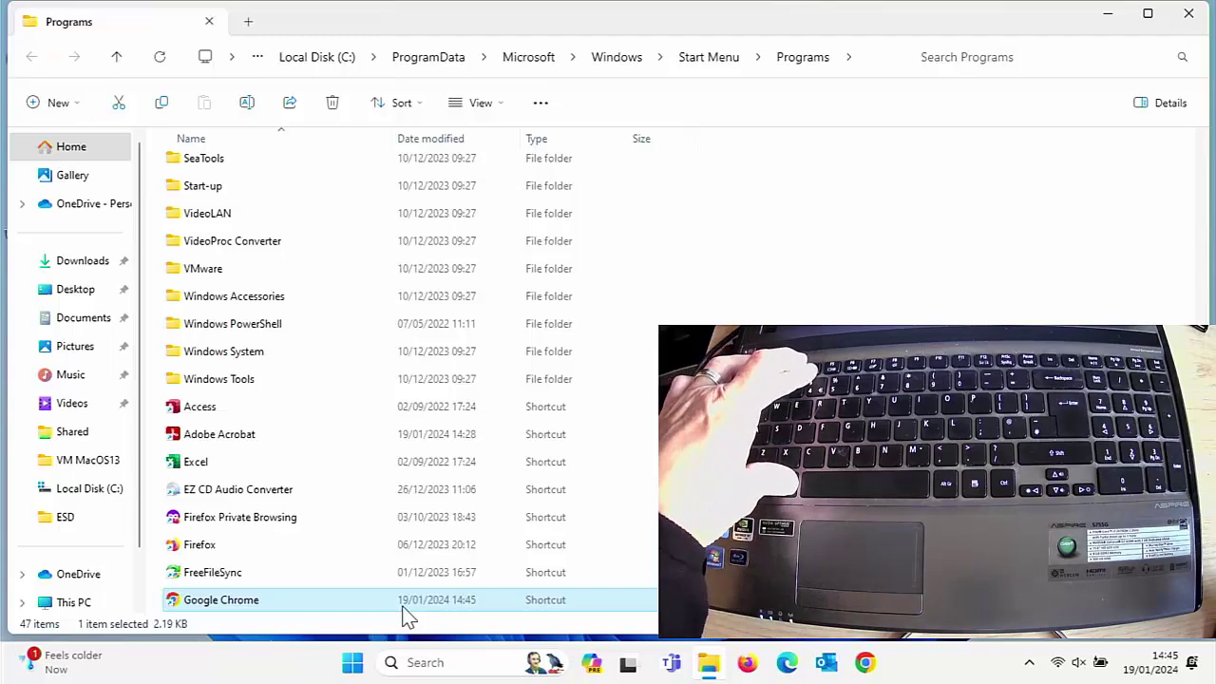
Close File Explorer and open Chrome's three-dot menu to reach bbc.co.uk/news/uk.
{"action": "key", "text": "alt+F4"}
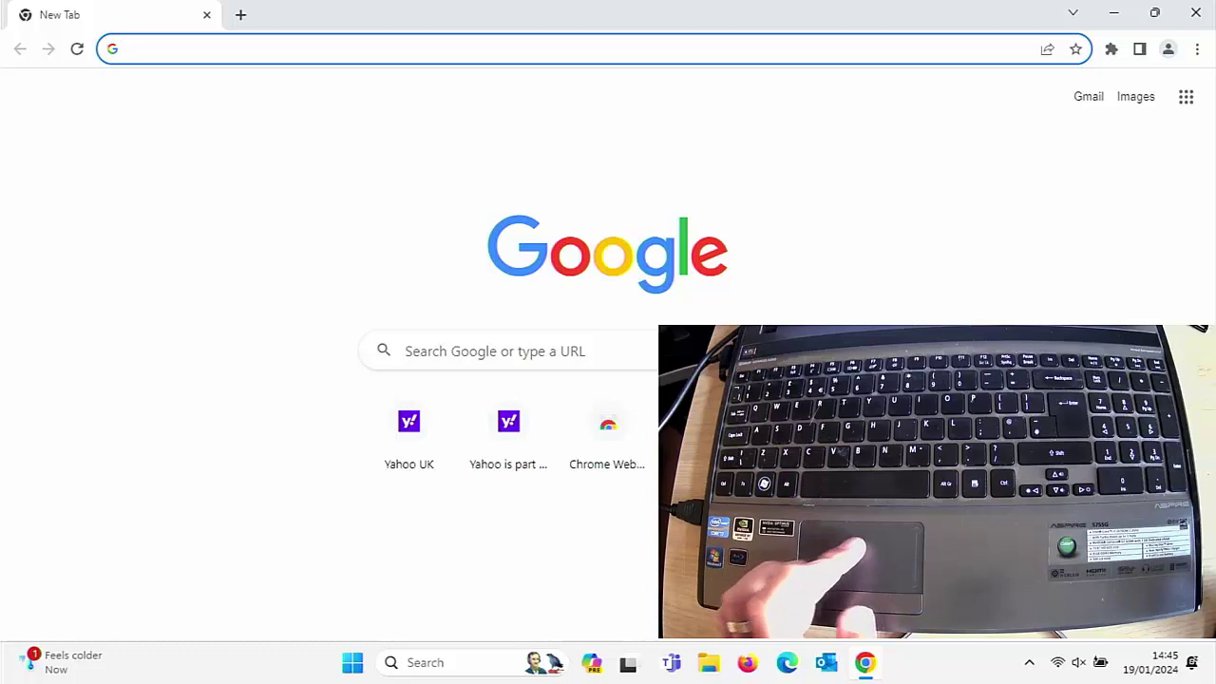
{"action": "left_click", "coordinate": [1200, 49]}
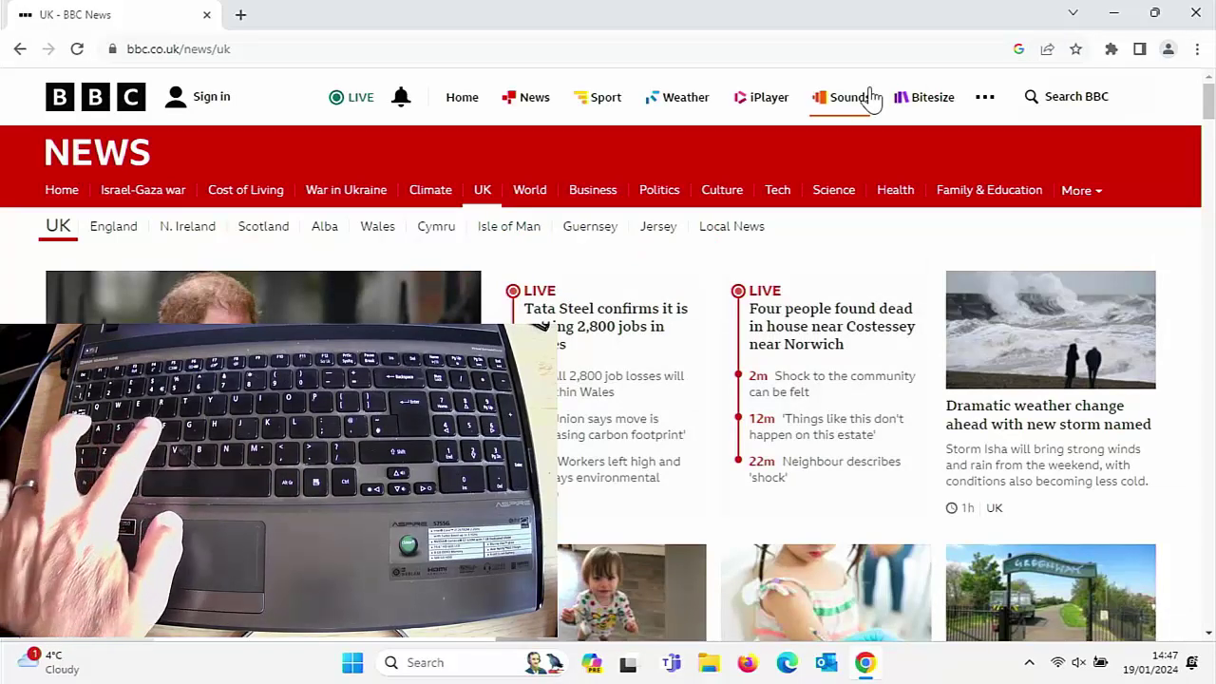
Find 'wind' on the BBC News page, go to its second match, then show the desktop.
{"action": "key", "text": "ctrl+f"}
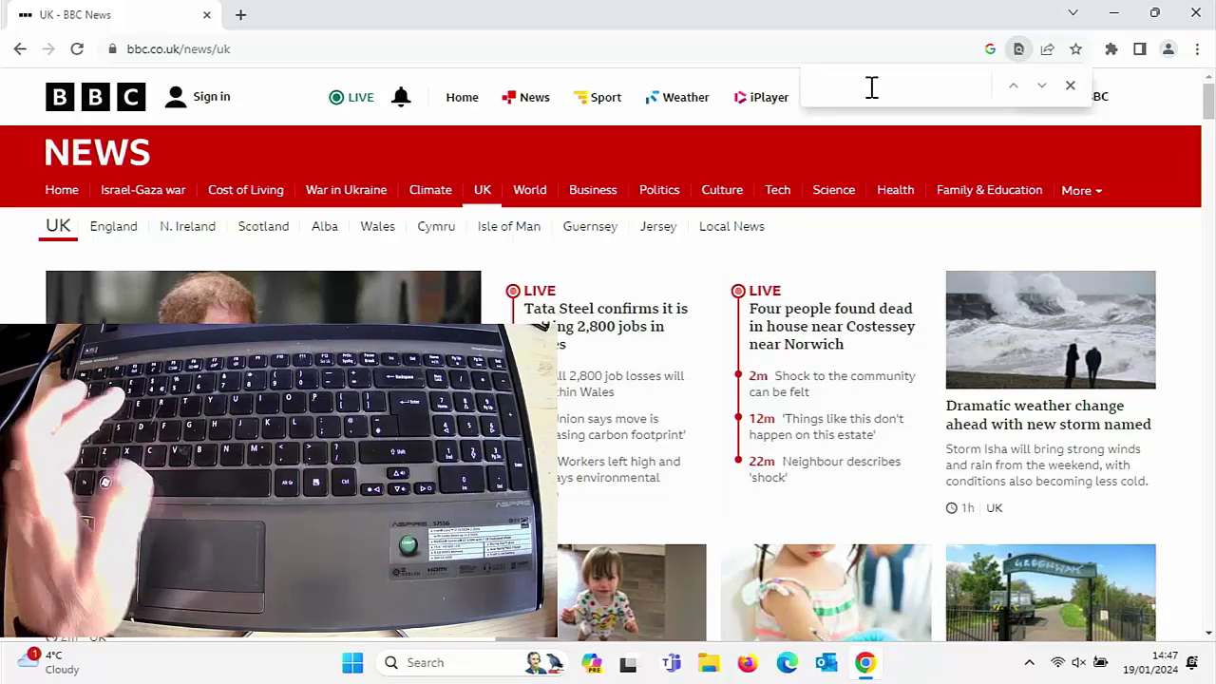
{"action": "type", "text": "wind"}
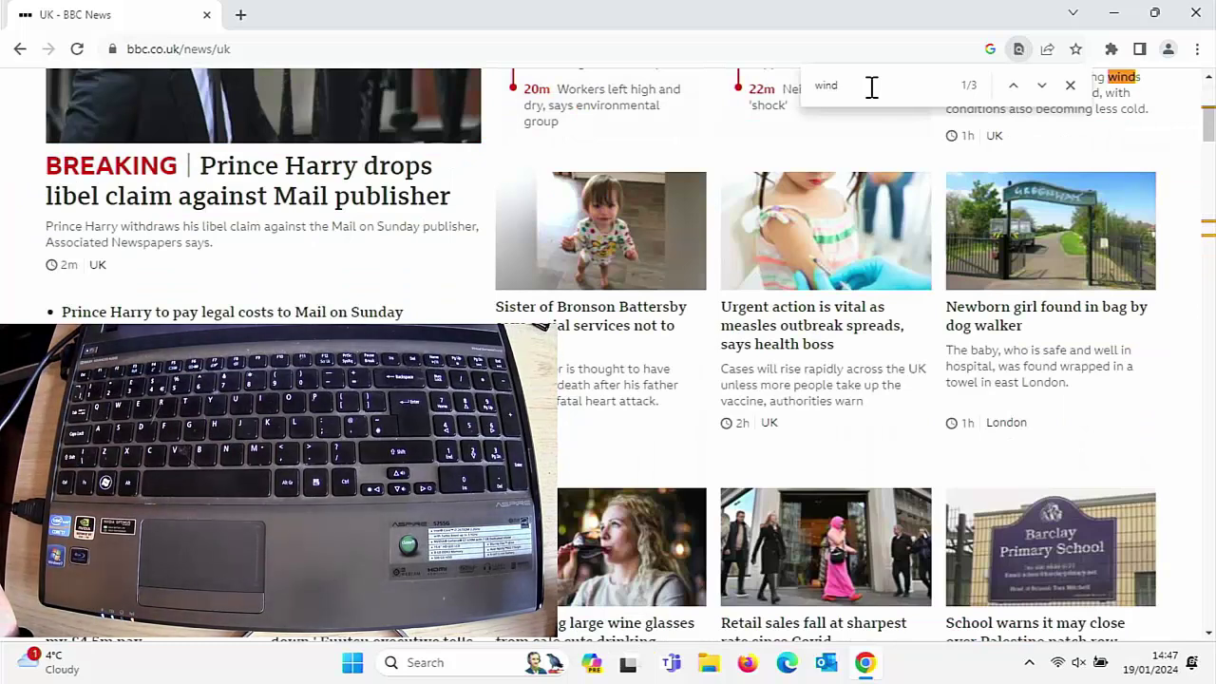
{"action": "left_click", "coordinate": [1041, 85]}
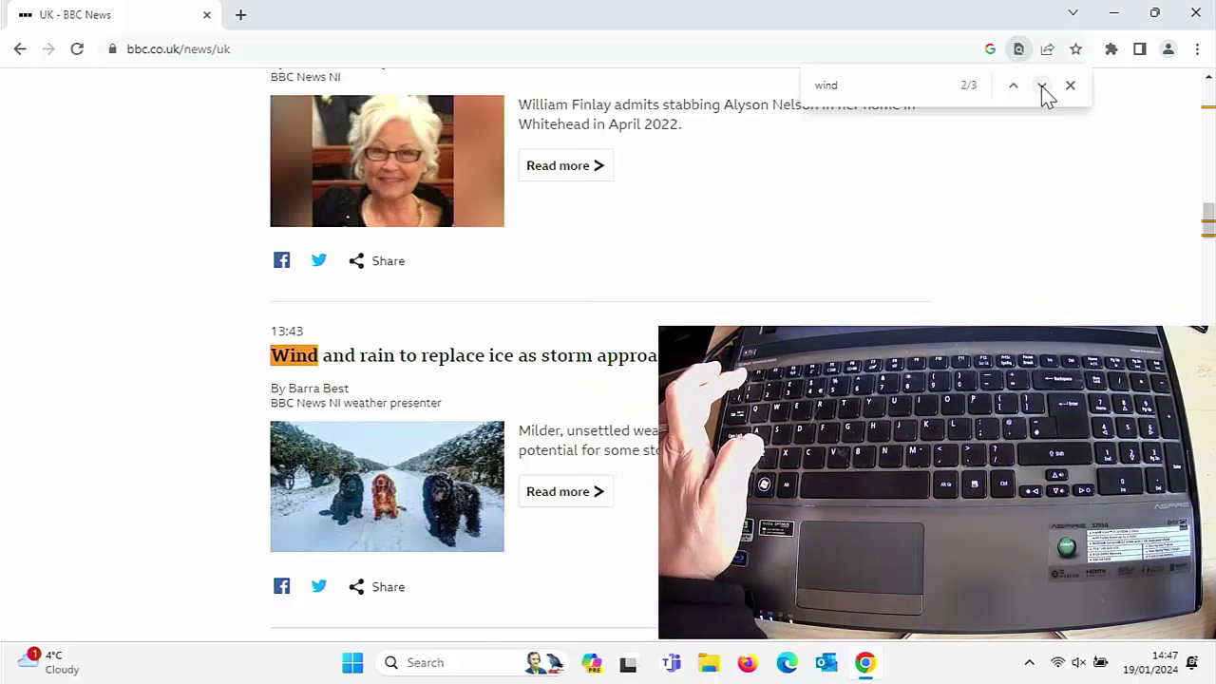
{"action": "key", "text": "Escape"}
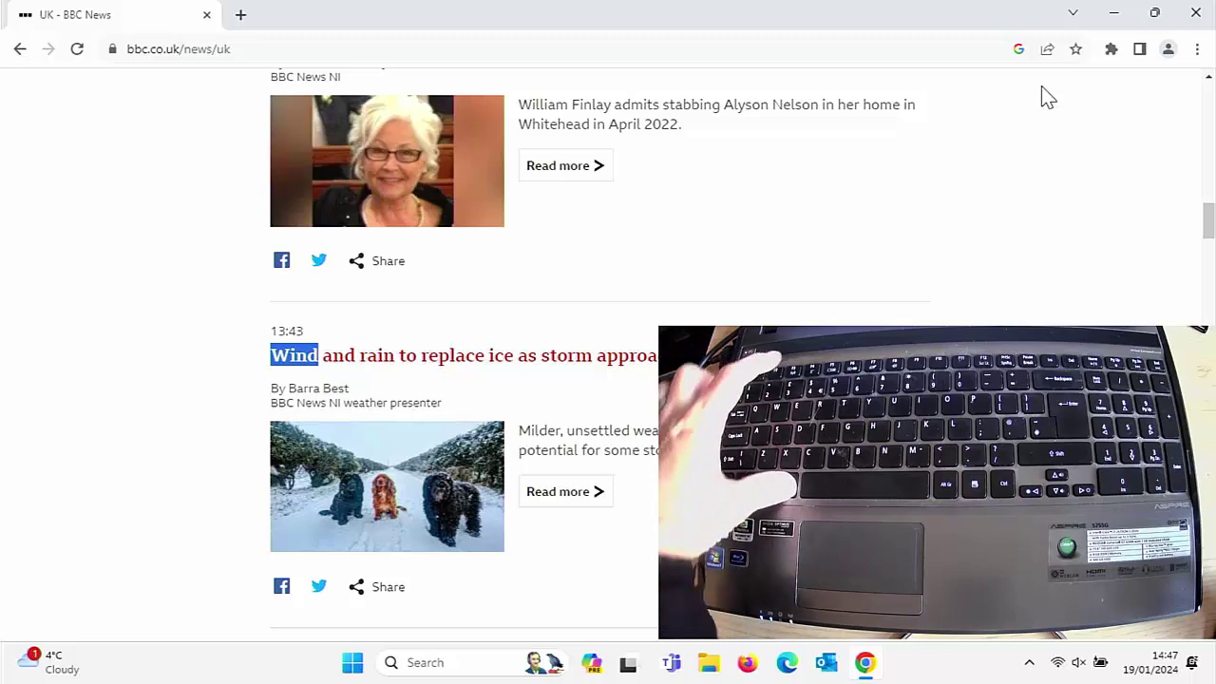
{"action": "key", "text": "super+d"}
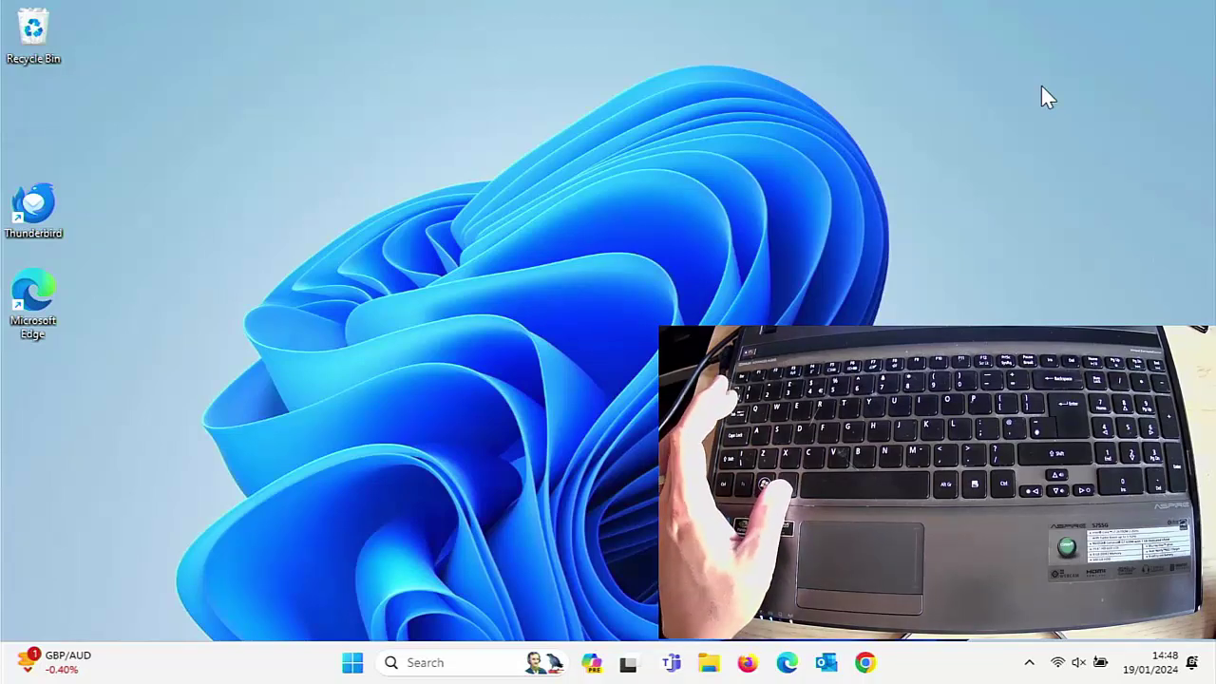
Open the Shut Down Windows prompt with Alt+F4 and confirm the 'Shut down' option.
{"action": "key", "text": "alt+F4"}
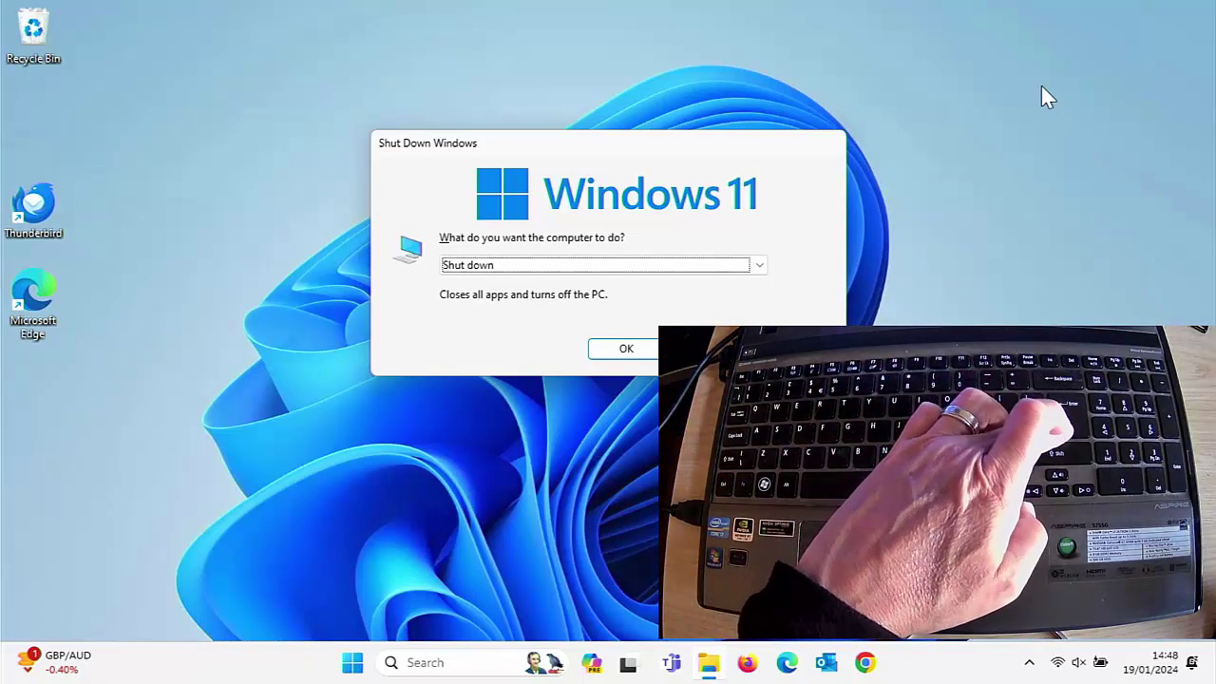
{"action": "key", "text": "Return"}
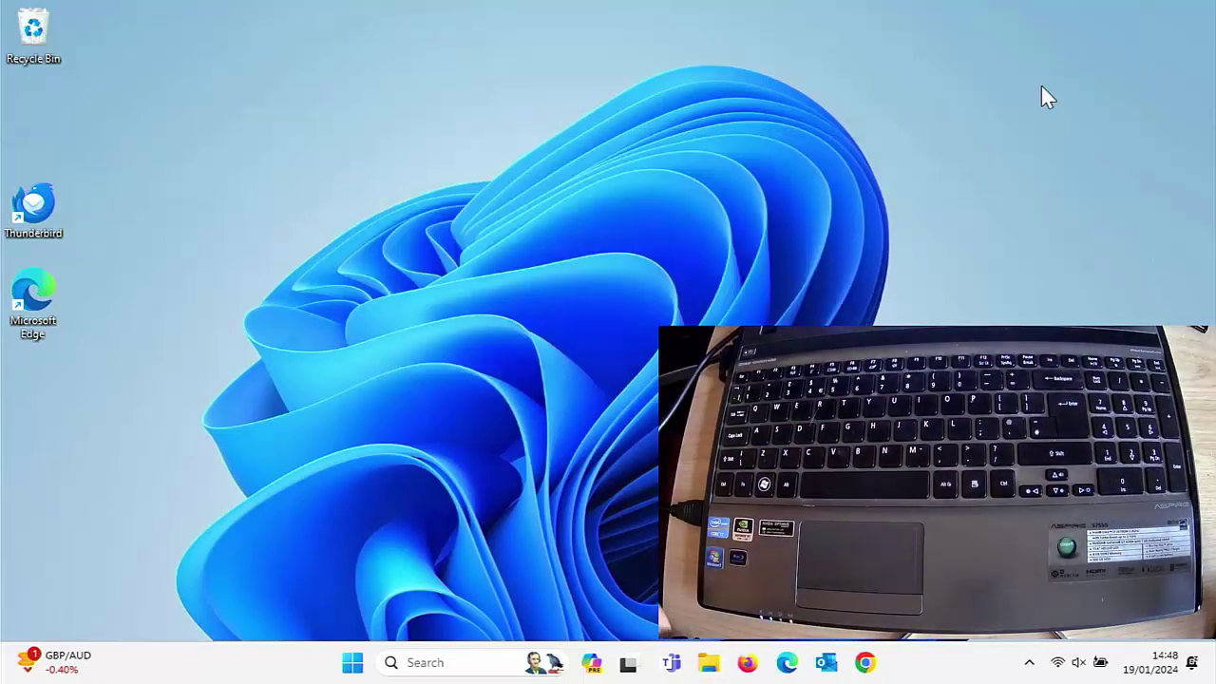